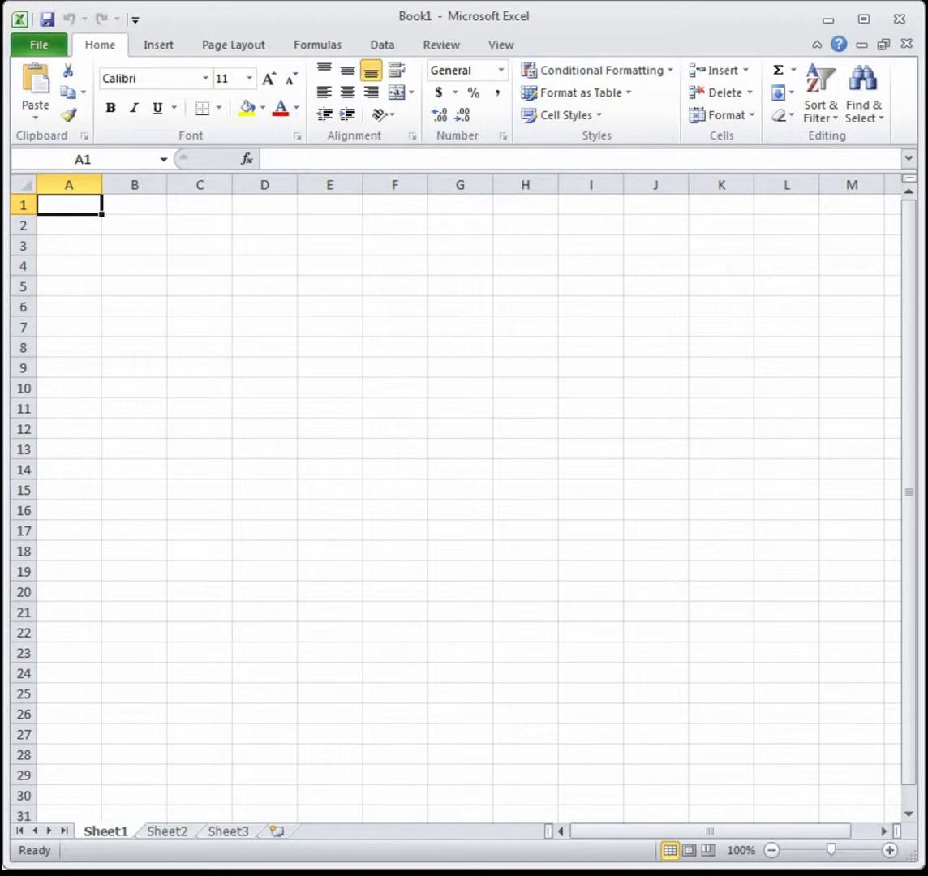
Enter 'Monthly Income' in A1 and 'Monthly Expenses' in C1, autofitting columns A and C
text(Monthly Income)
key(Return)
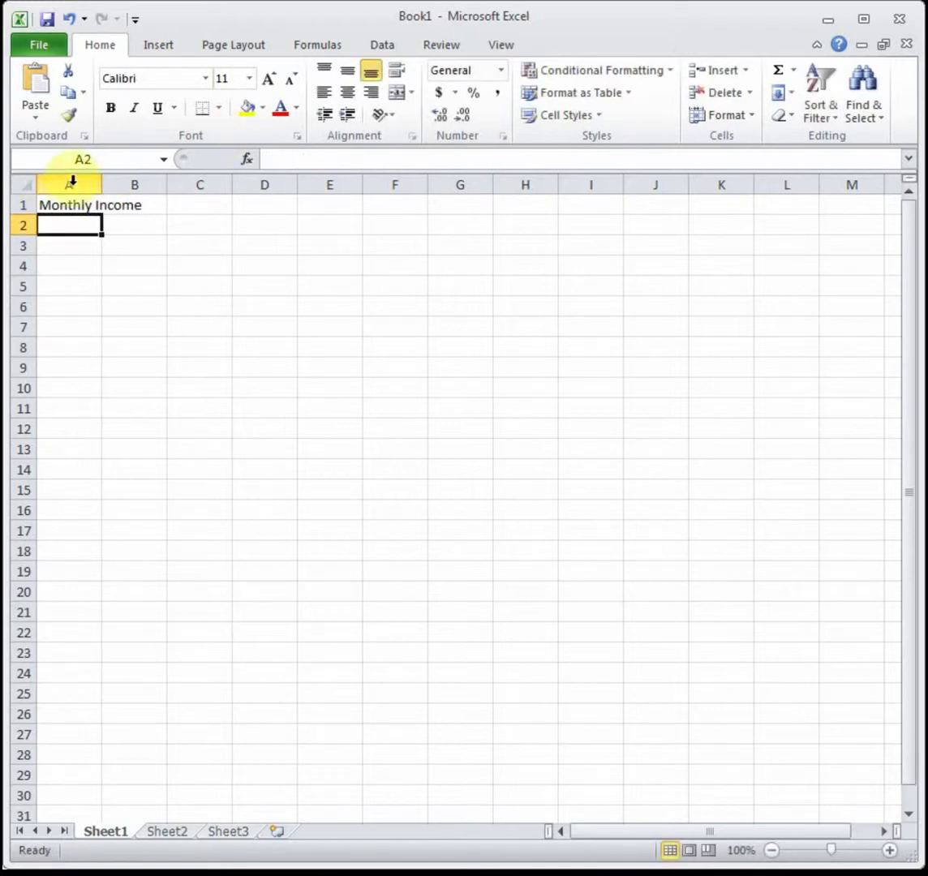
double_click(102, 185)
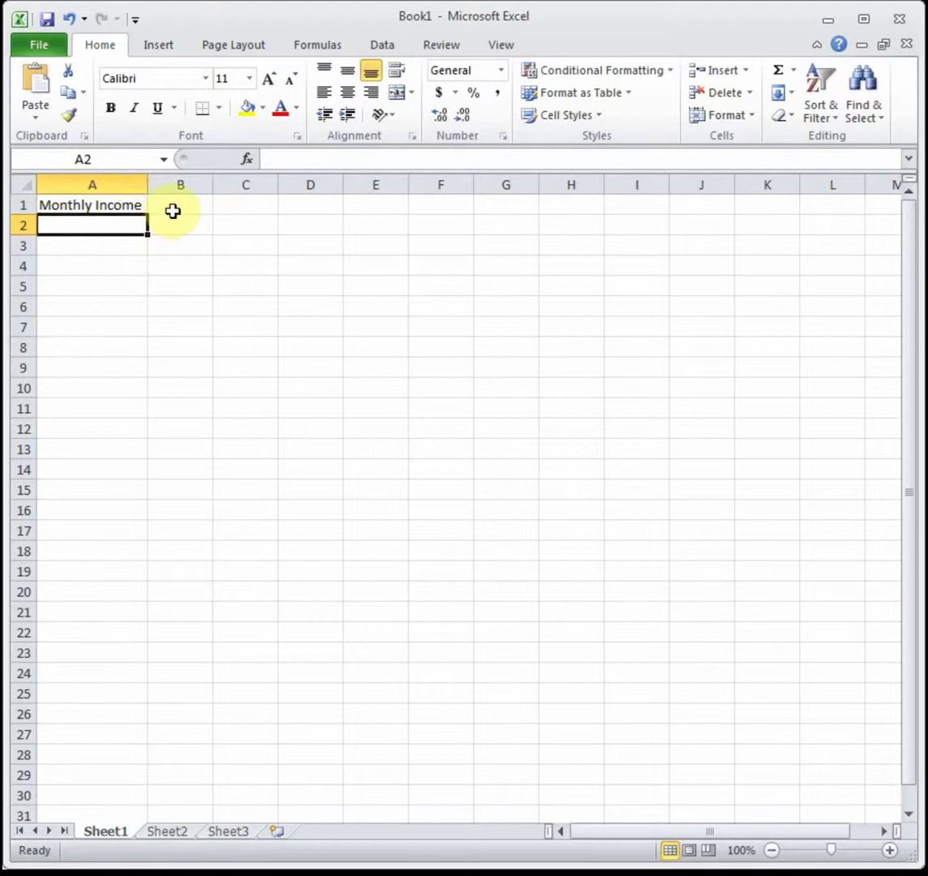
click(250, 206)
text(Monthly Expenses)
key(Return)
double_click(278, 189)
Make the row 1 headings bold
click(24, 204)
key(ctrl+b)
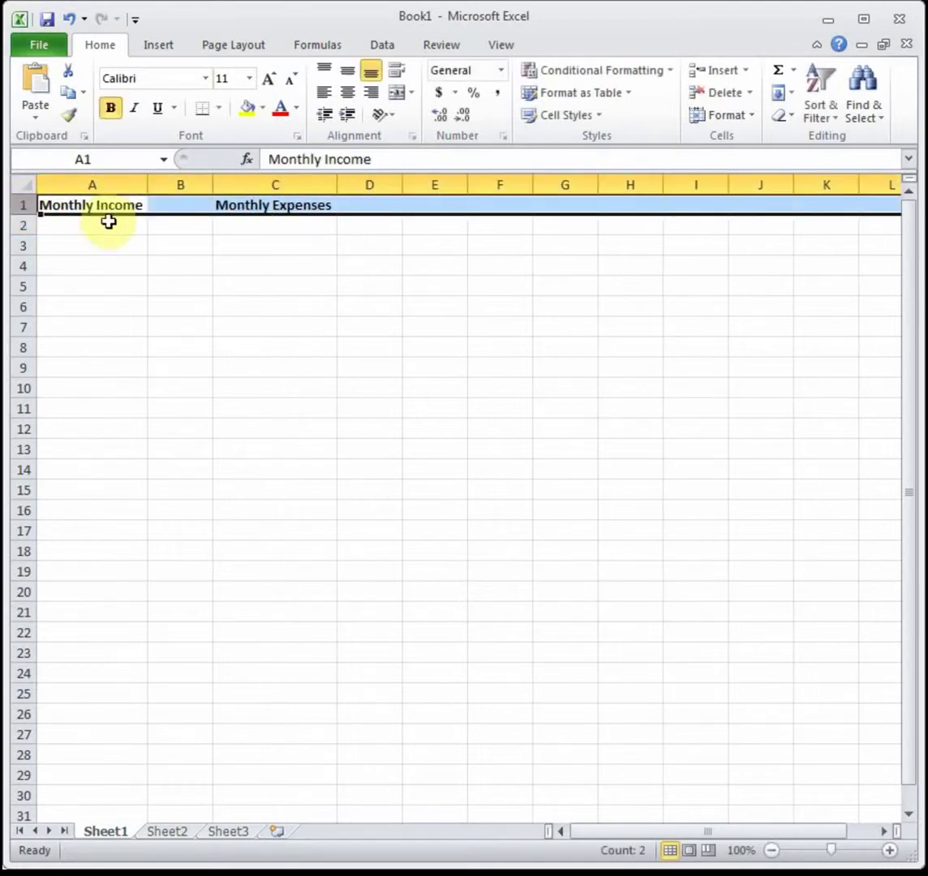
click(108, 220)
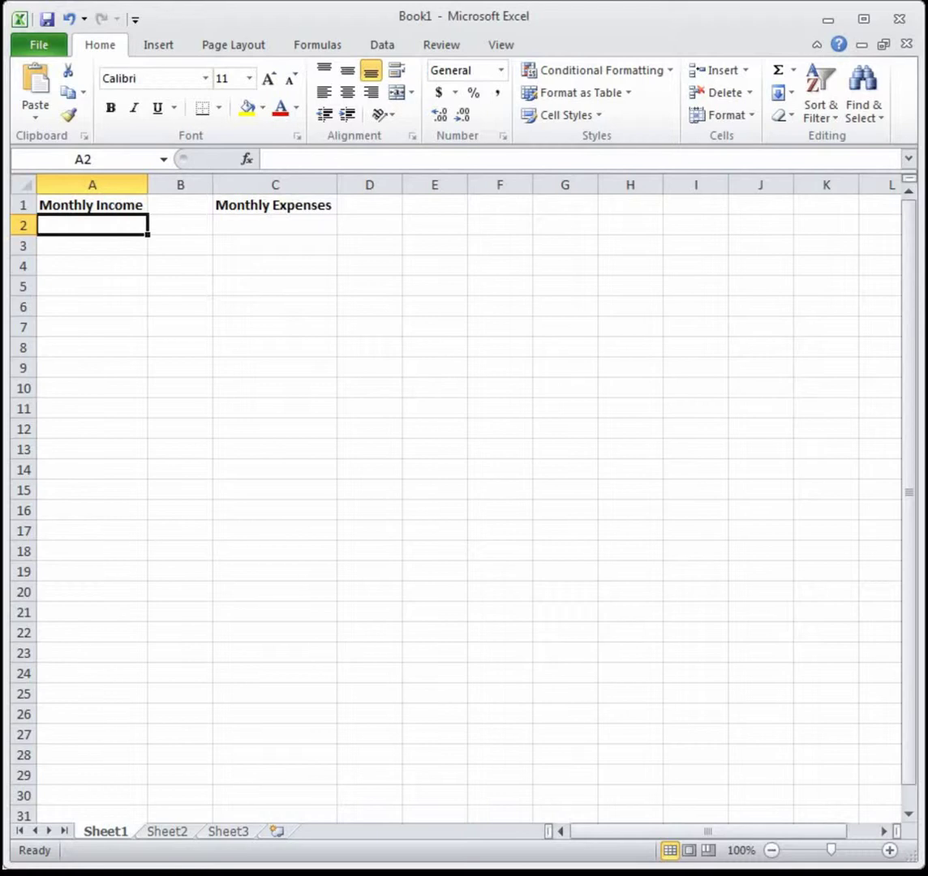
Enter Job with 1600 in row 2 and Scholarship with =1500/6 (250) in row 3
text(Job)
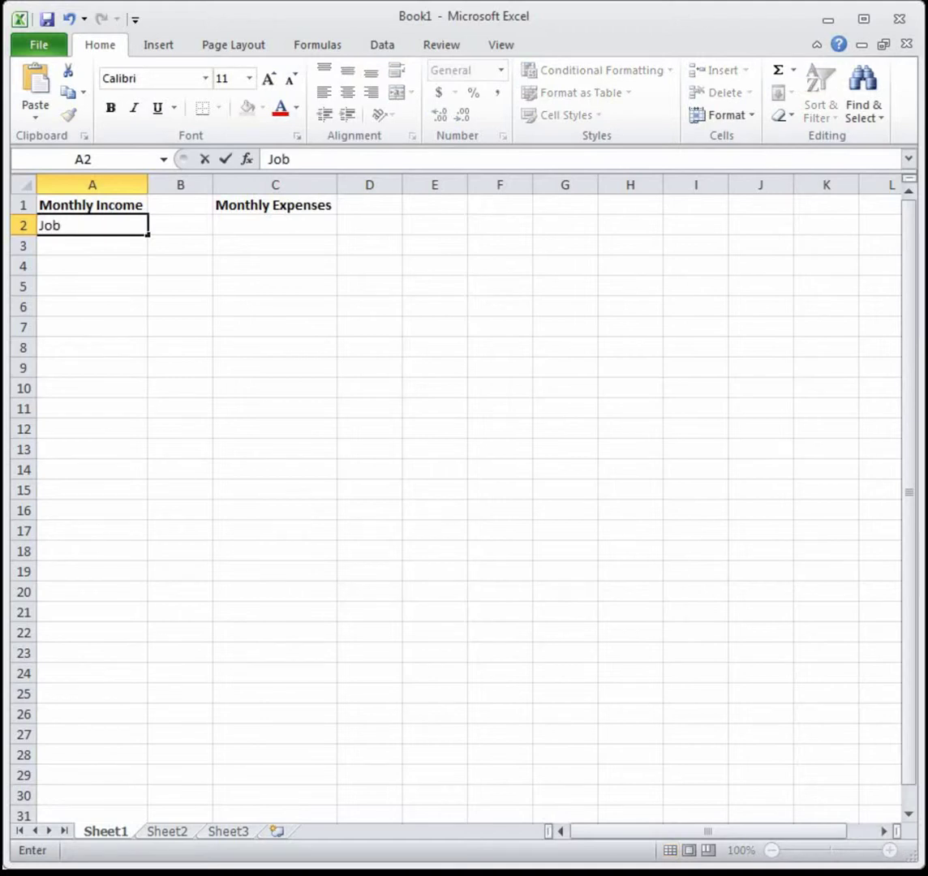
key(Tab)
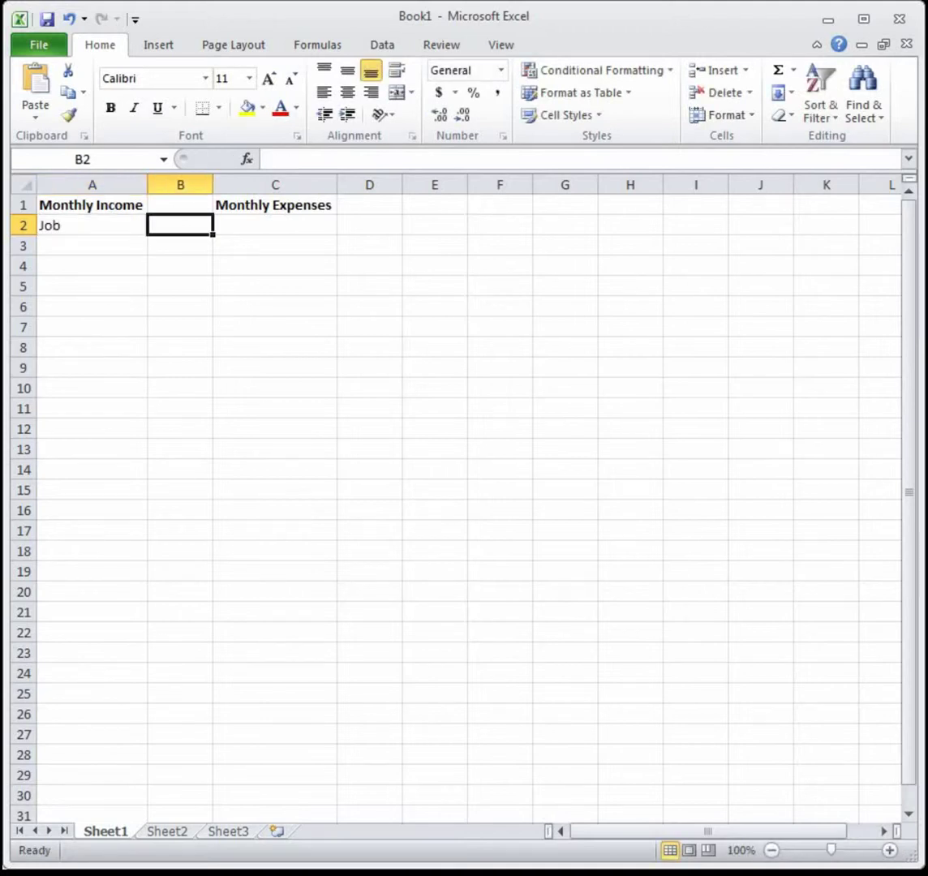
text(1600)
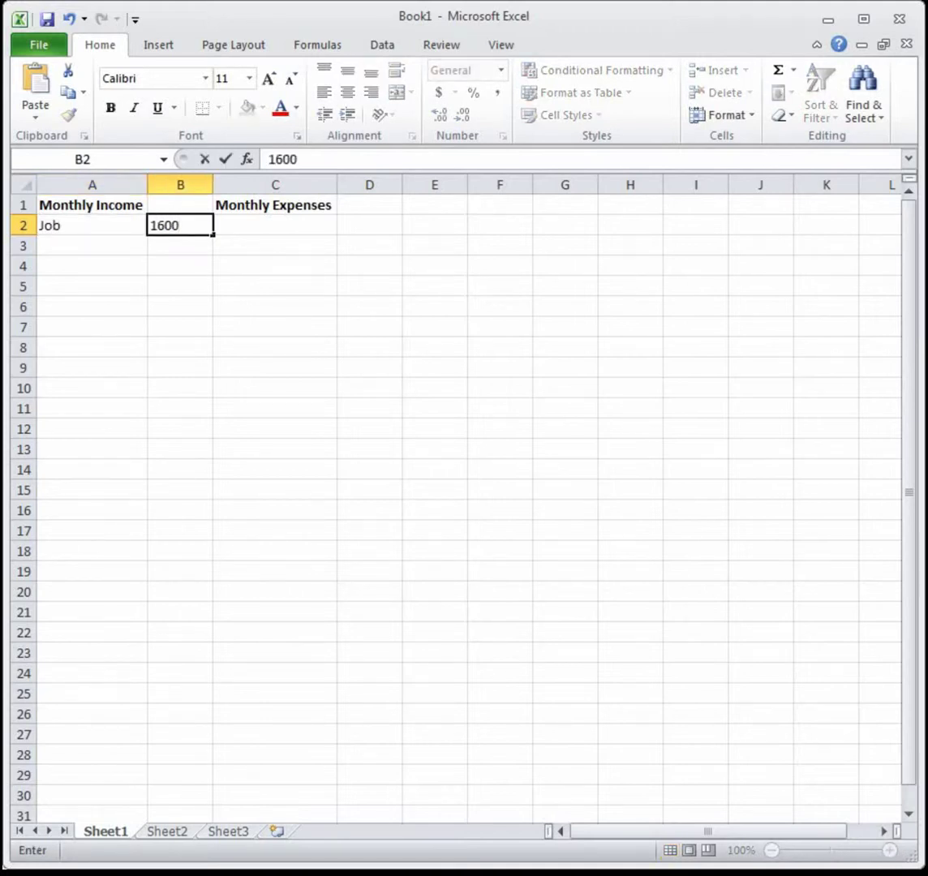
click(67, 253)
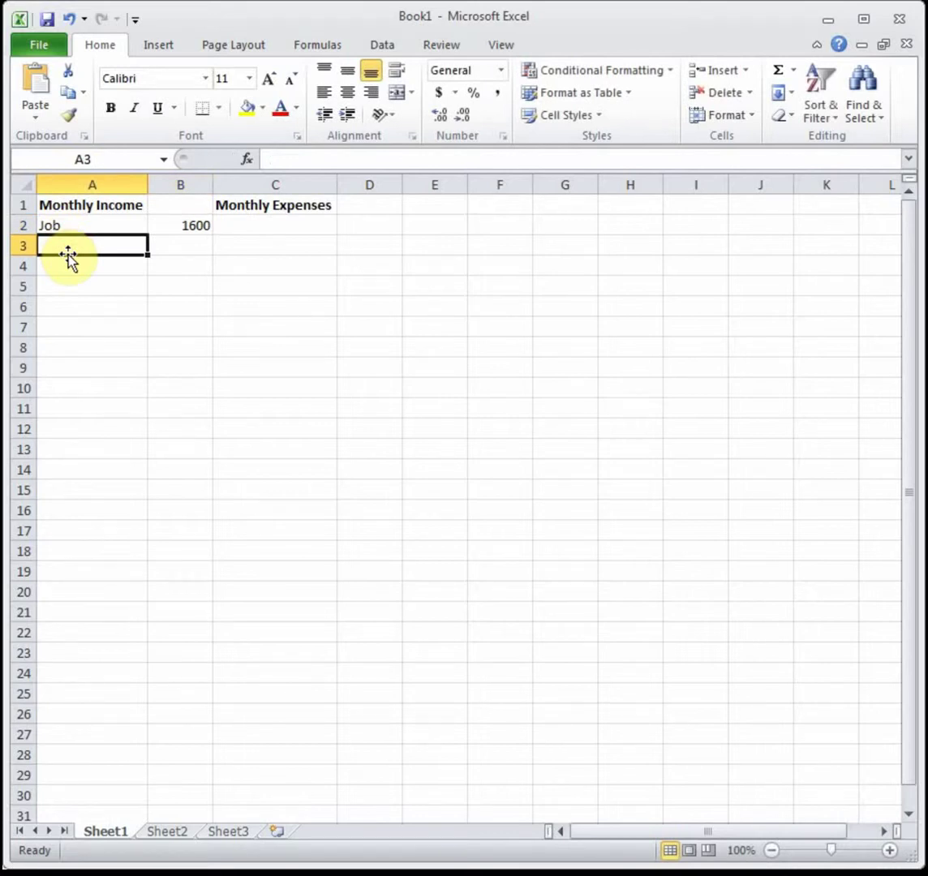
text(Sch)
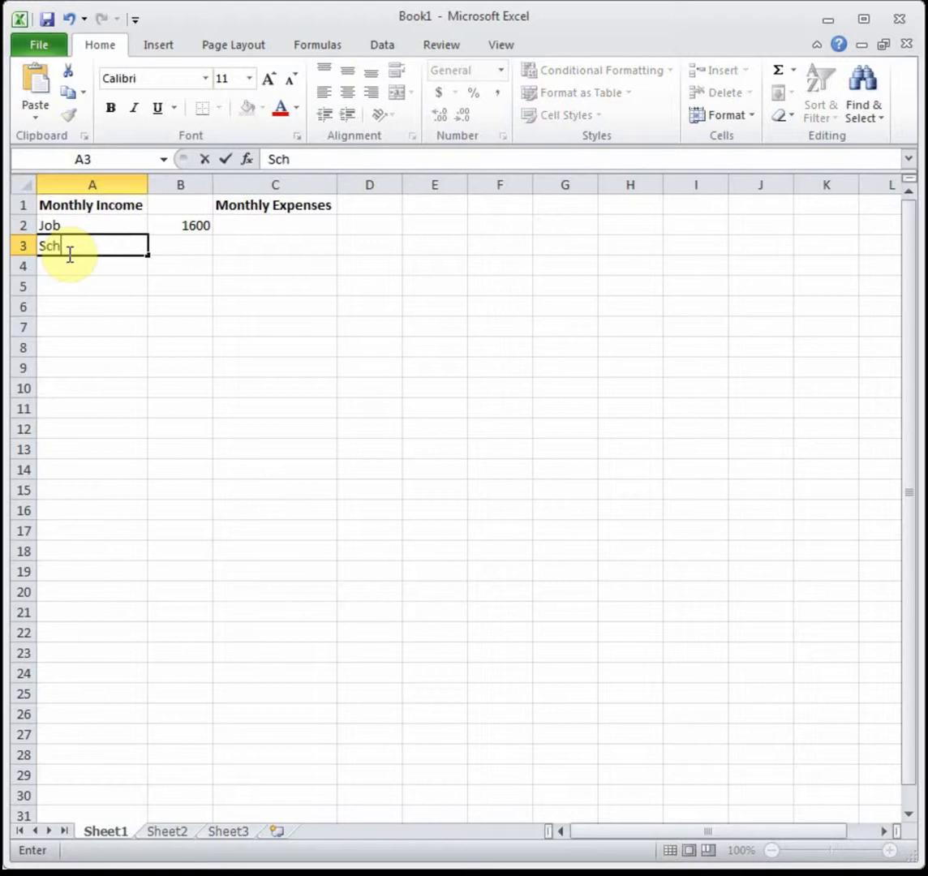
text(olarship)
key(Tab)
text(=15)
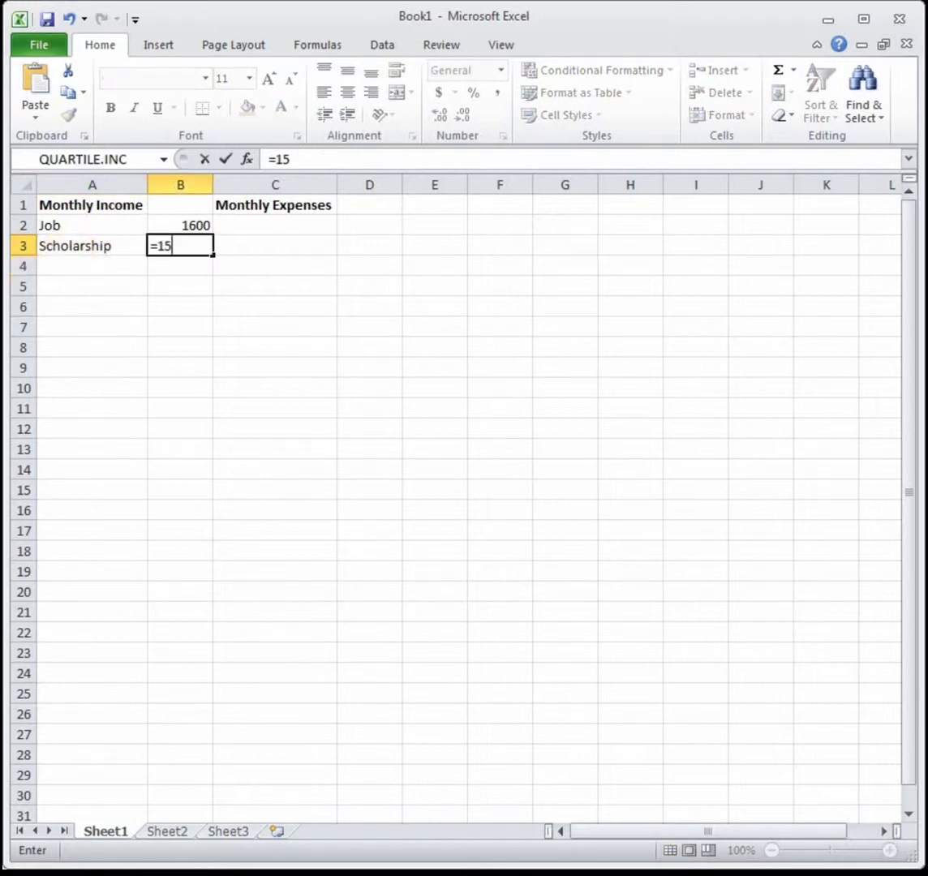
text(00/6)
key(Return)
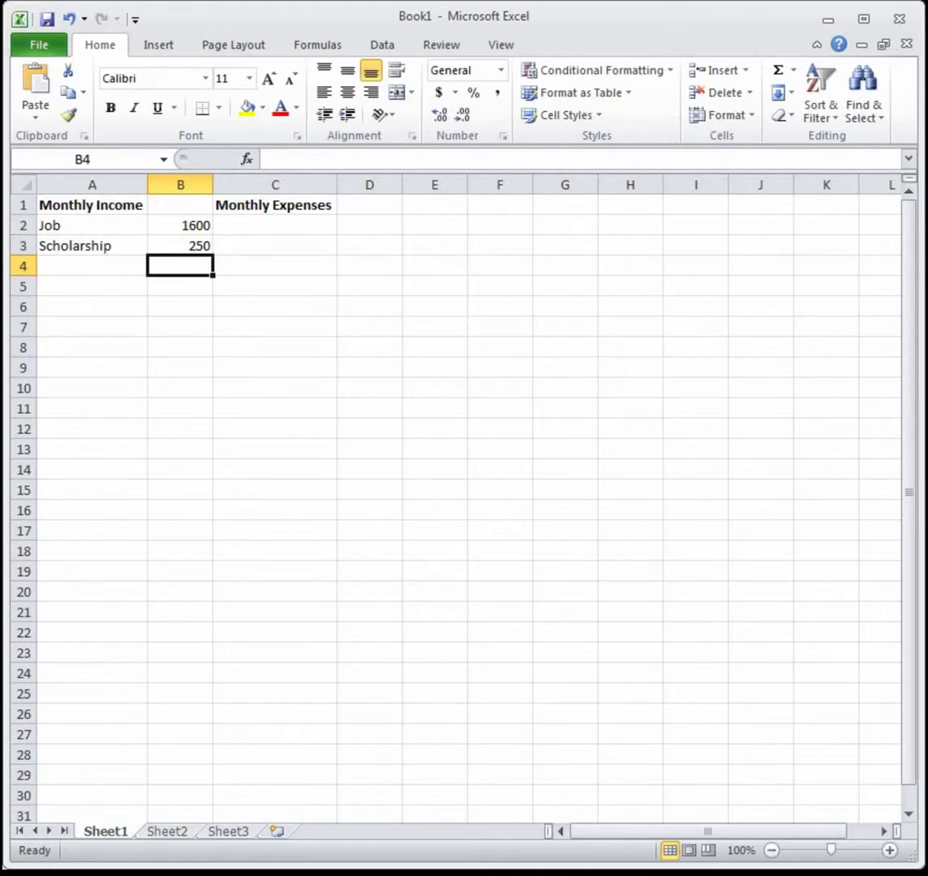
Enter Rent 500 and Utilities 120 in the expense columns C and D
click(254, 227)
text(Rent)
key(Tab)
text(500)
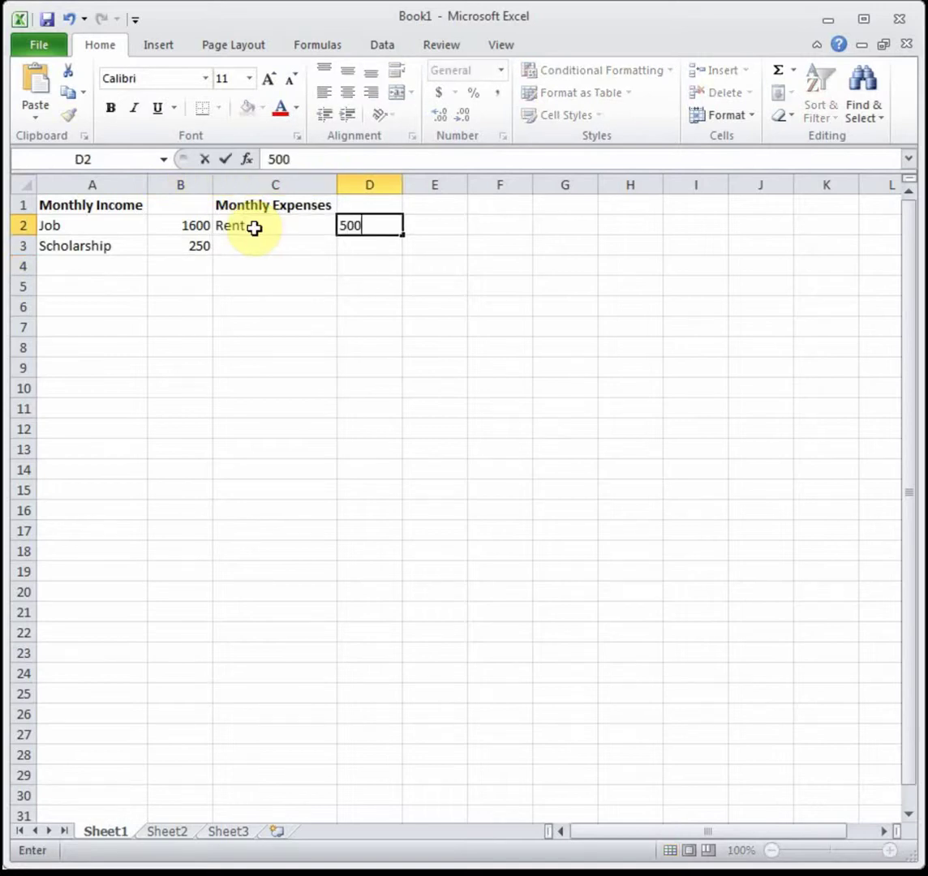
click(254, 240)
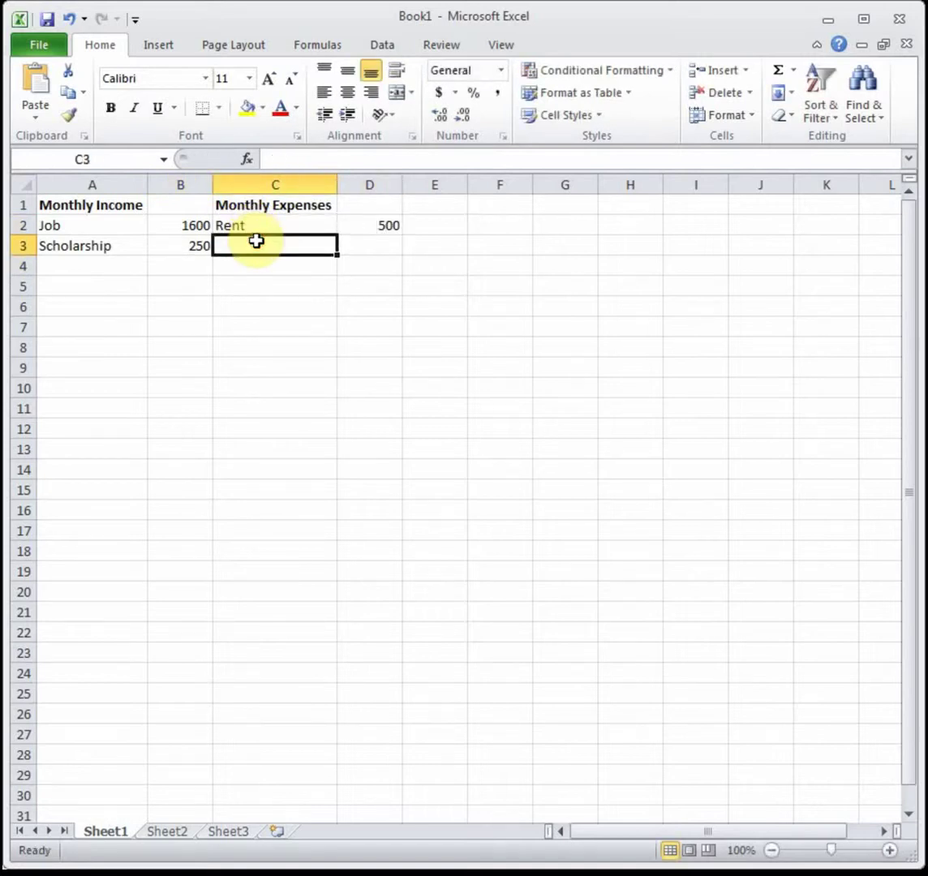
text(Utiliti)
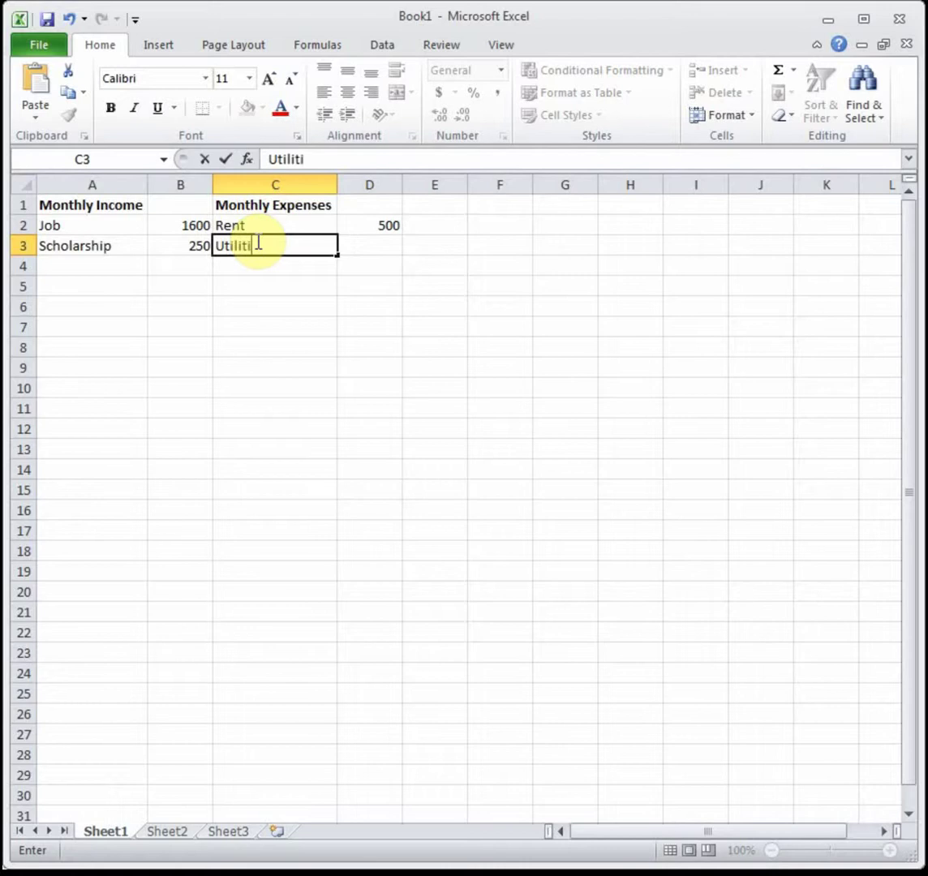
text(es)
key(Tab)
text(120)
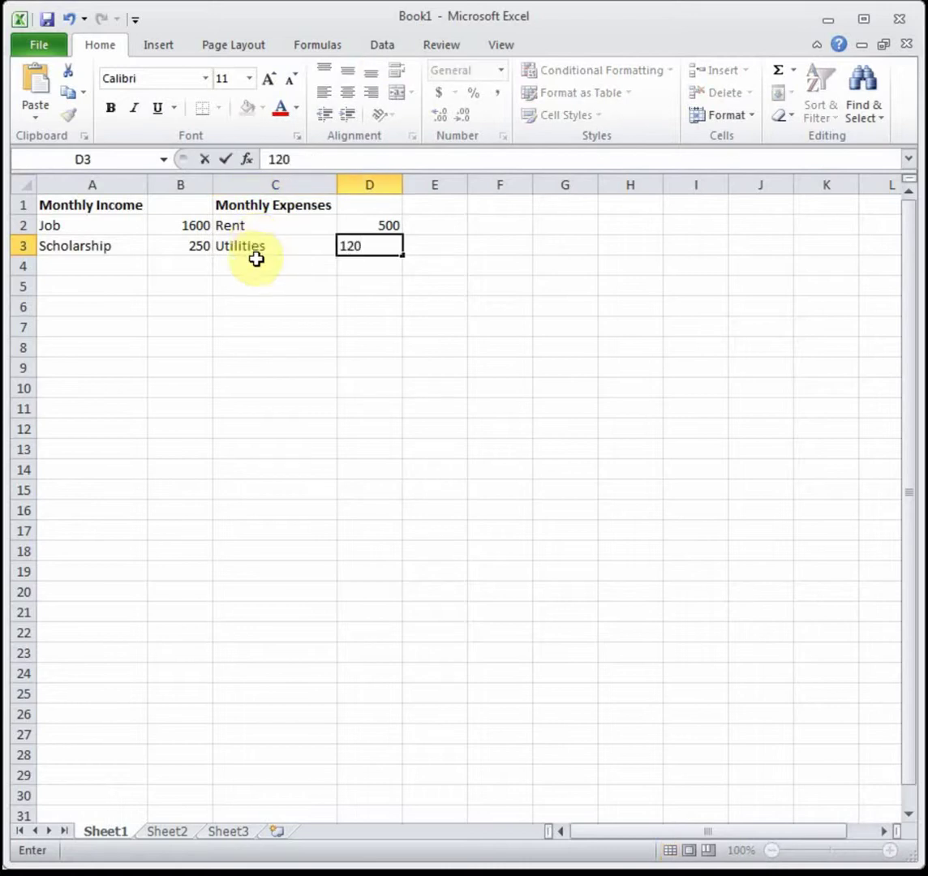
click(255, 263)
Add Gym 30 and Insurance 110, then the Groceries label in C6
text(Gym)
key(Tab)
text(30)
key(Return)
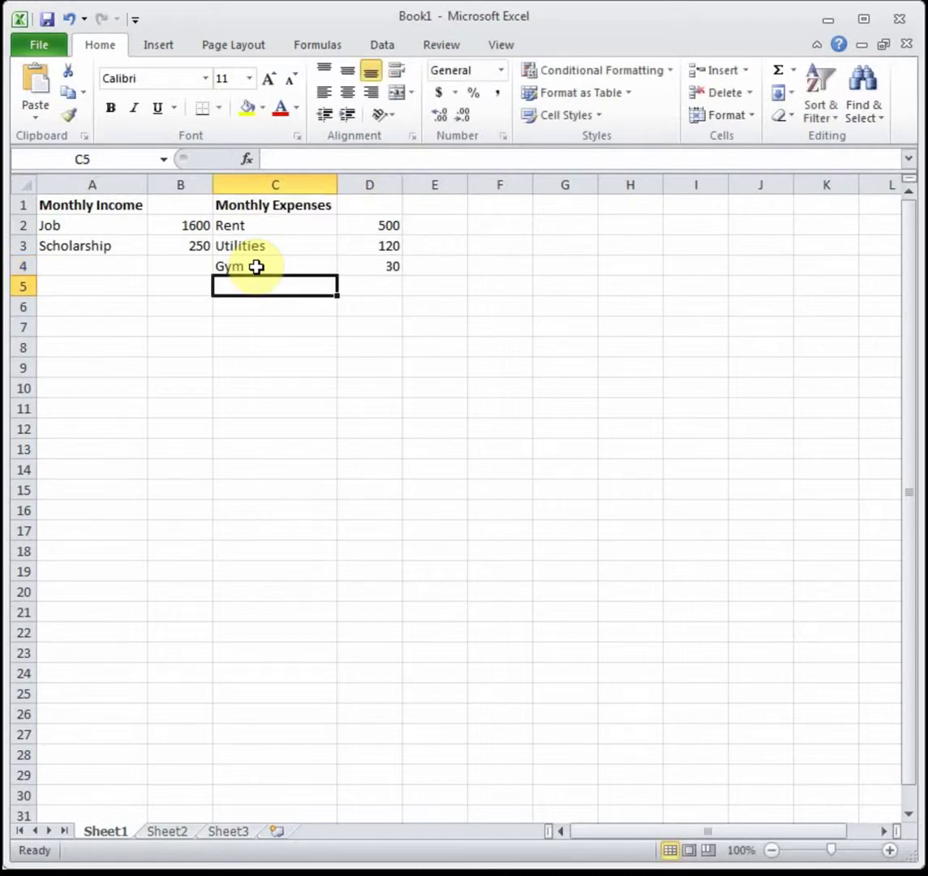
text(Insurance)
key(Tab)
text(110)
key(Return)
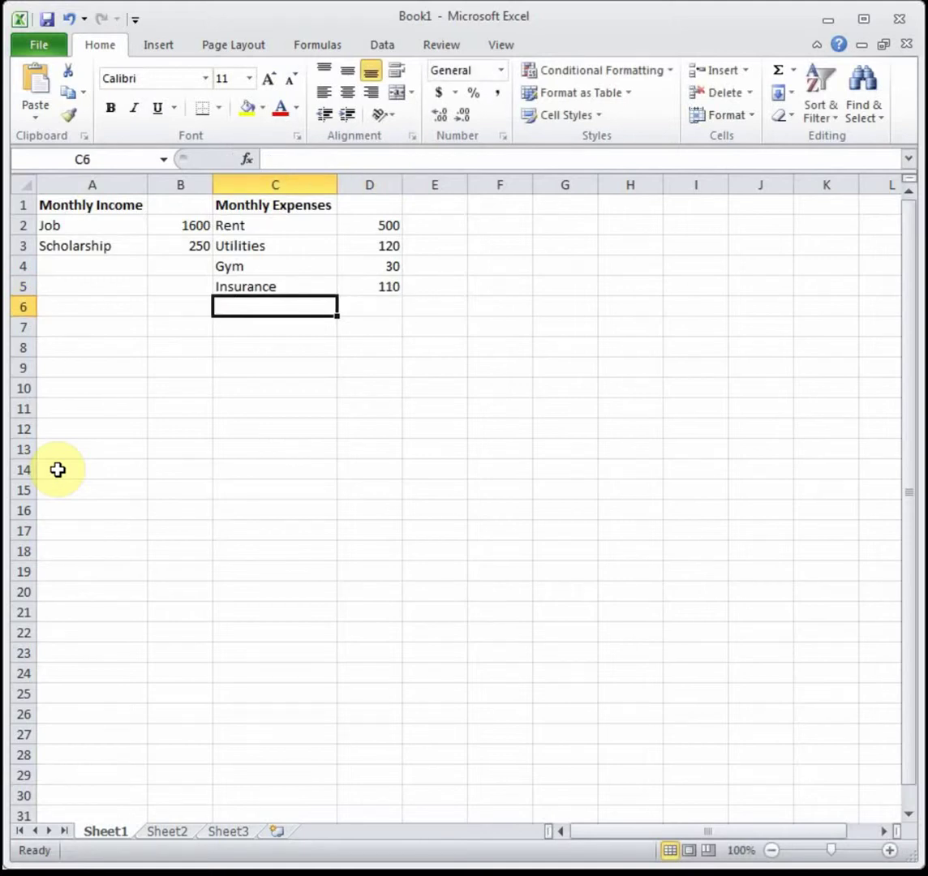
text(Groceries)
key(Tab)
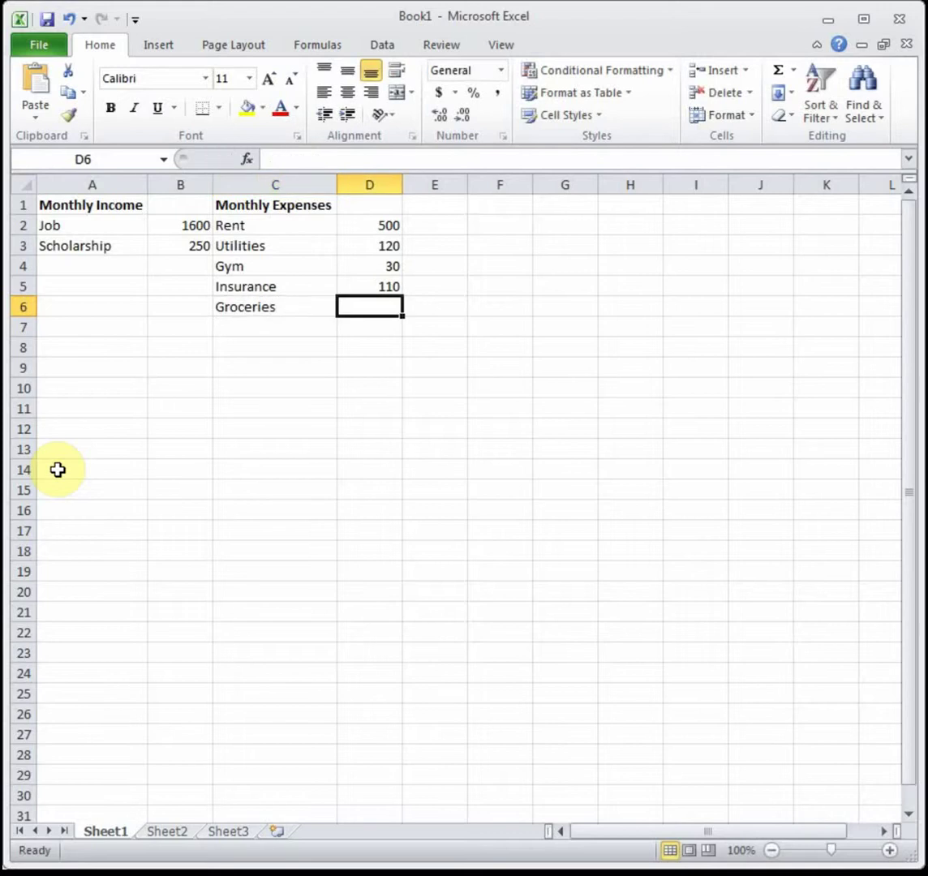
Enter the Groceries amount as =65*52/12 in D6, showing 281.6667
text(=)
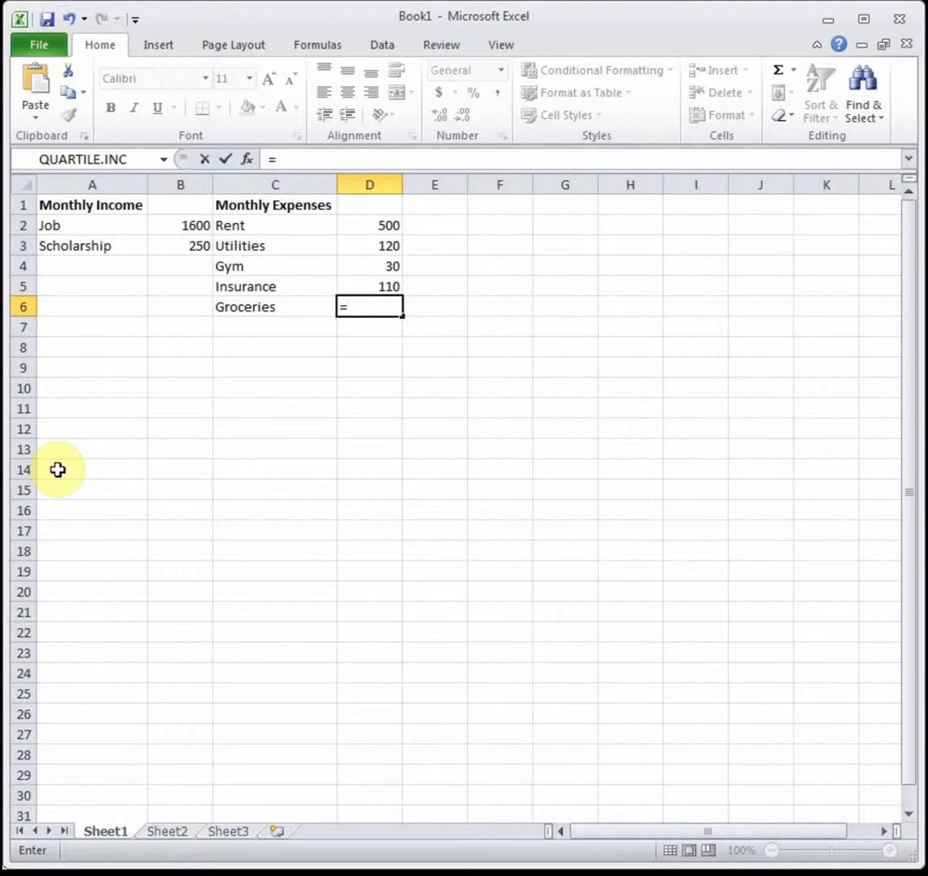
text(65*52)
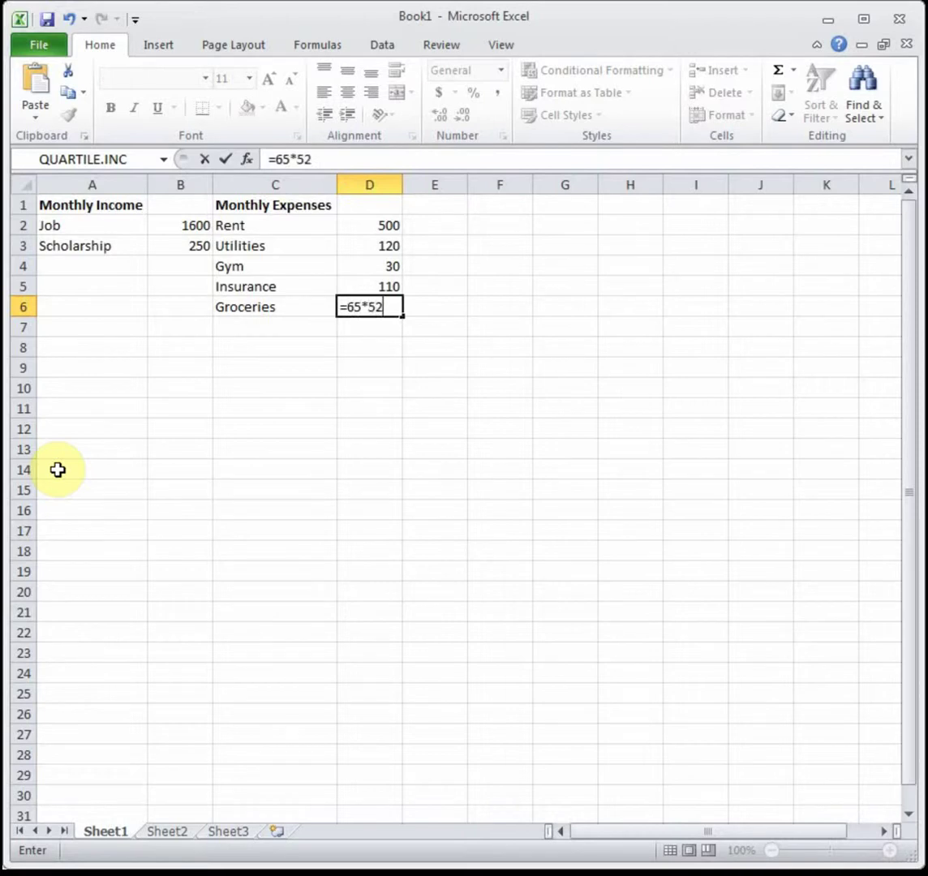
text(/21)
key(BackSpace)
key(BackSpace)
text(12)
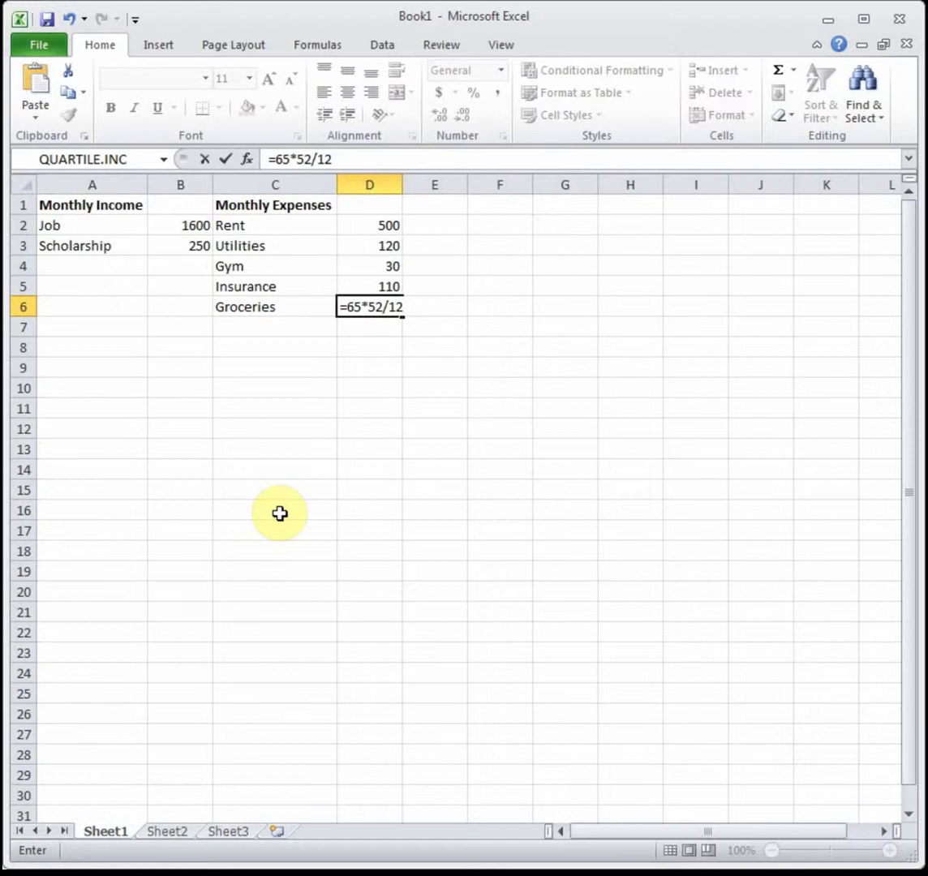
key(Return)
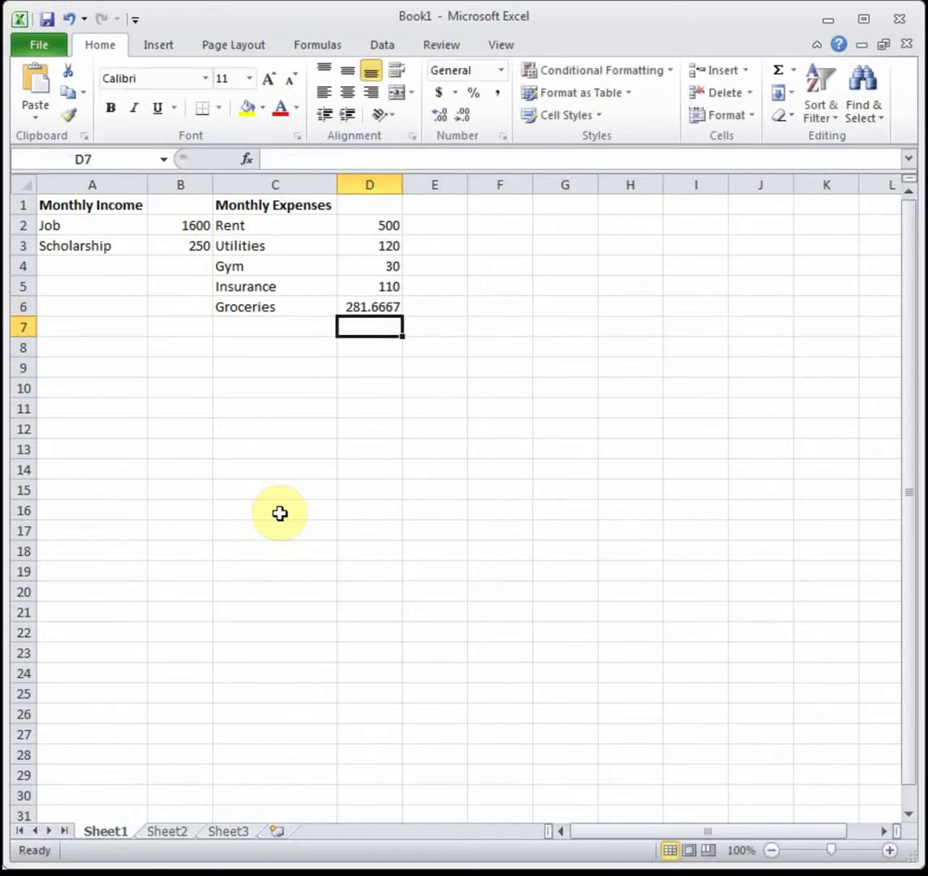
Reduce D6 to two decimal places so Groceries reads 281.67
click(358, 307)
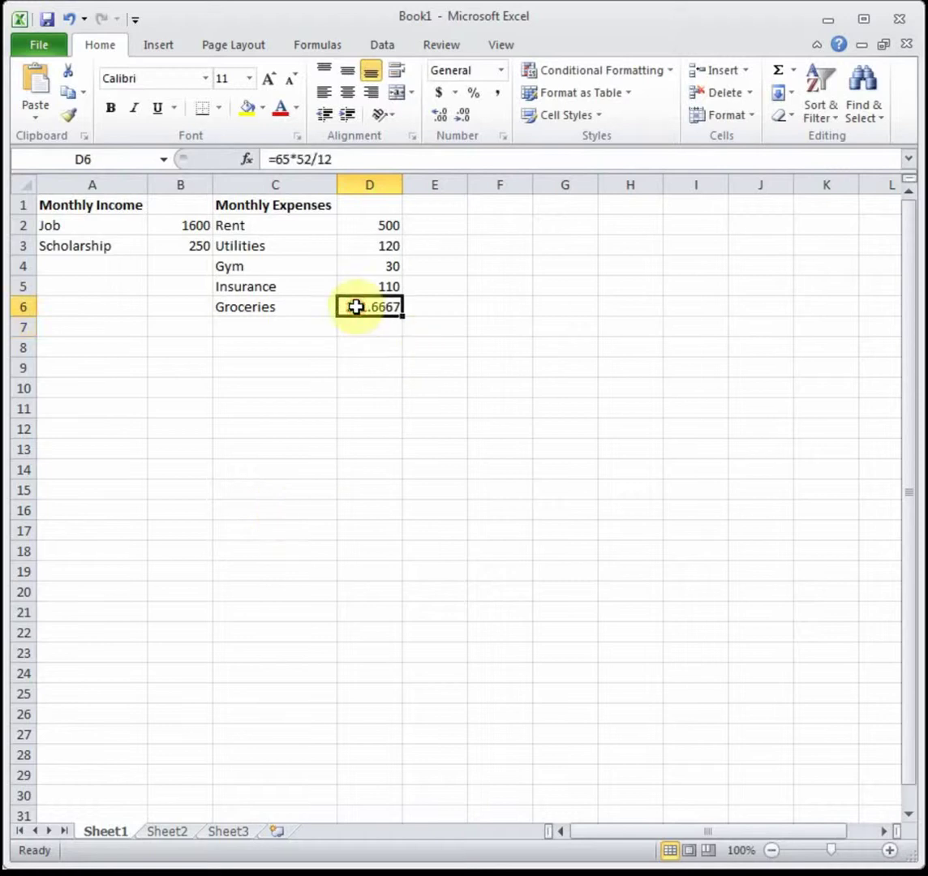
click(461, 116)
click(461, 116)
click(232, 327)
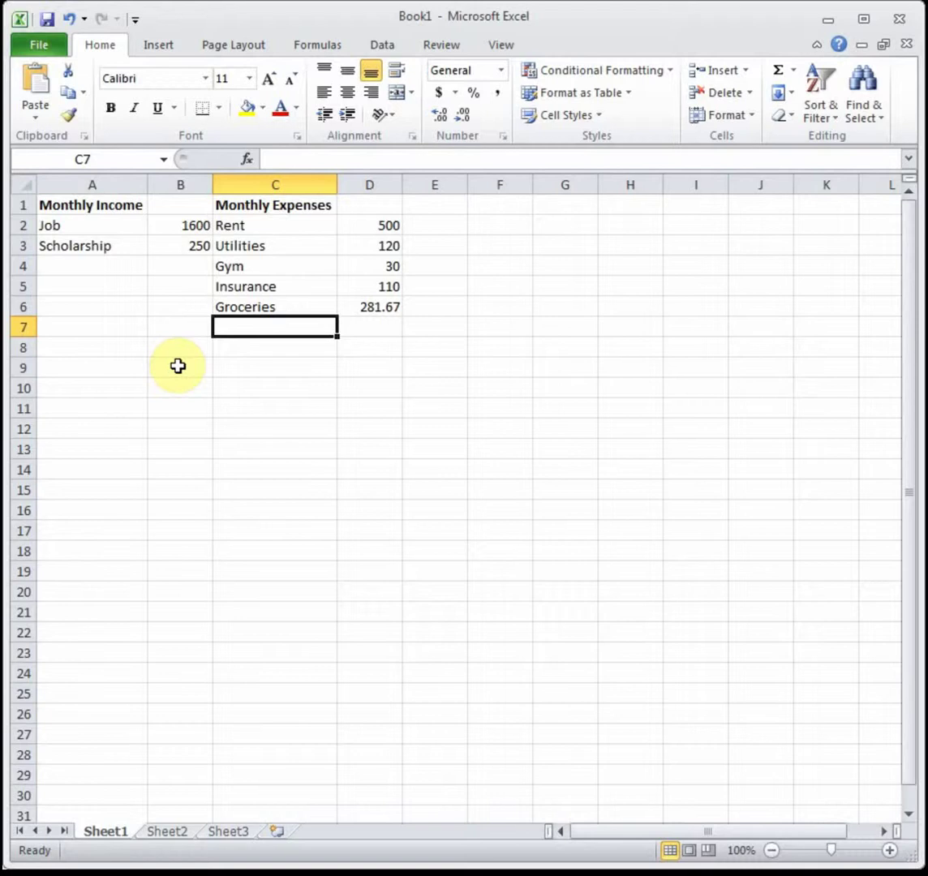
Add Gas at =35*52/12, rounded to two decimals as 151.67
text(Gas)
key(Tab)
text(=)
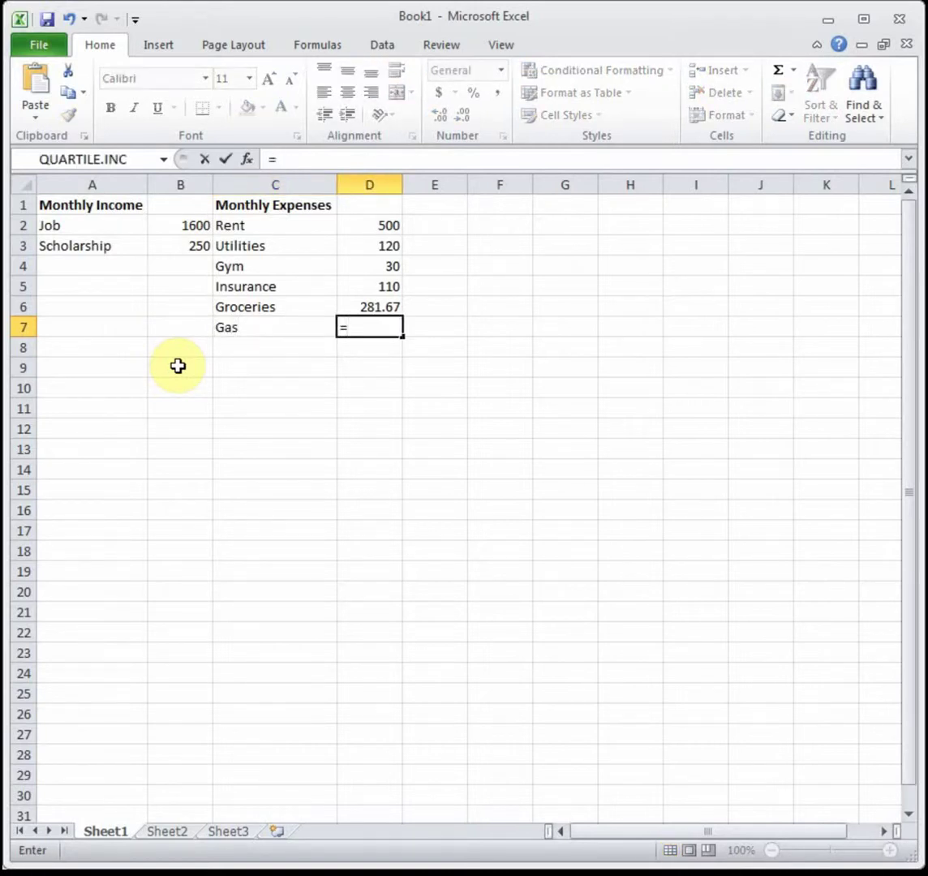
text(35*52/12)
key(Return)
click(369, 326)
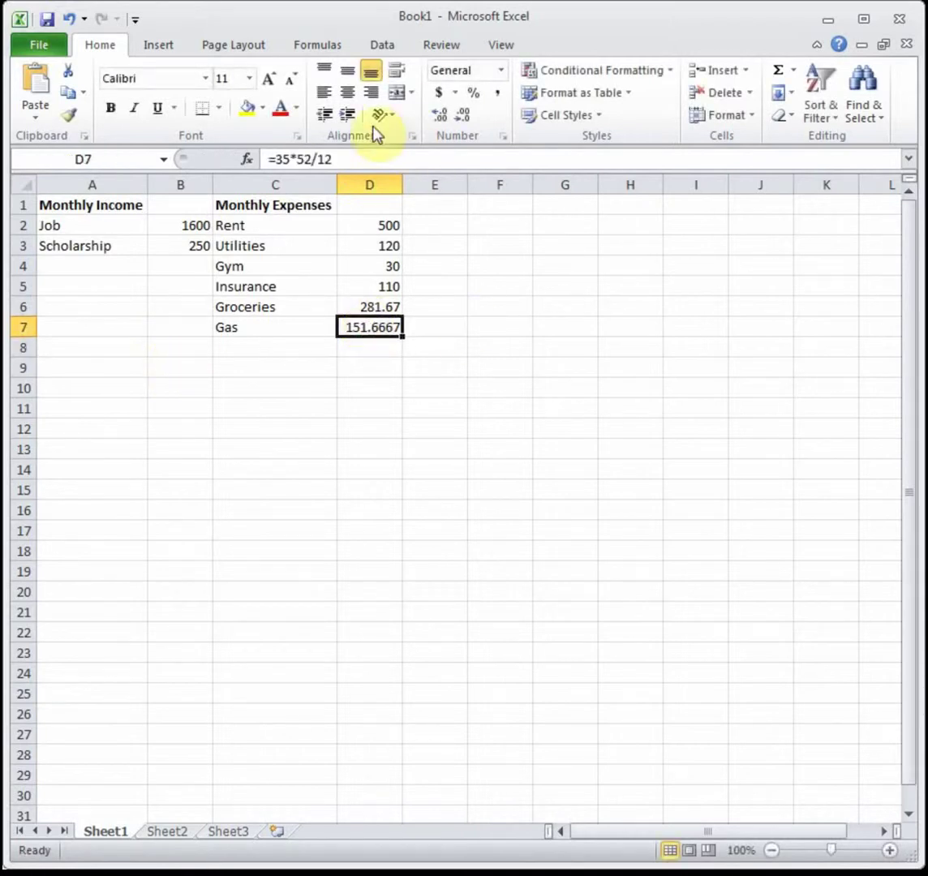
click(462, 115)
click(462, 114)
click(249, 350)
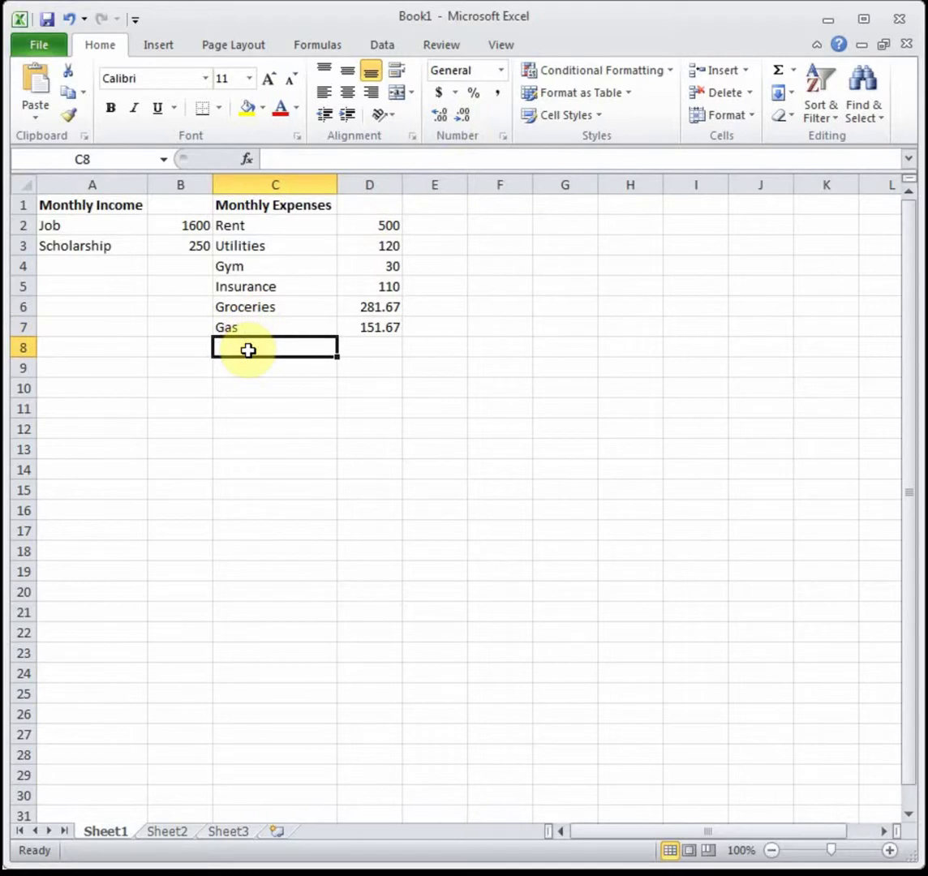
Add College with =3000/6, showing 500
text(Colege)
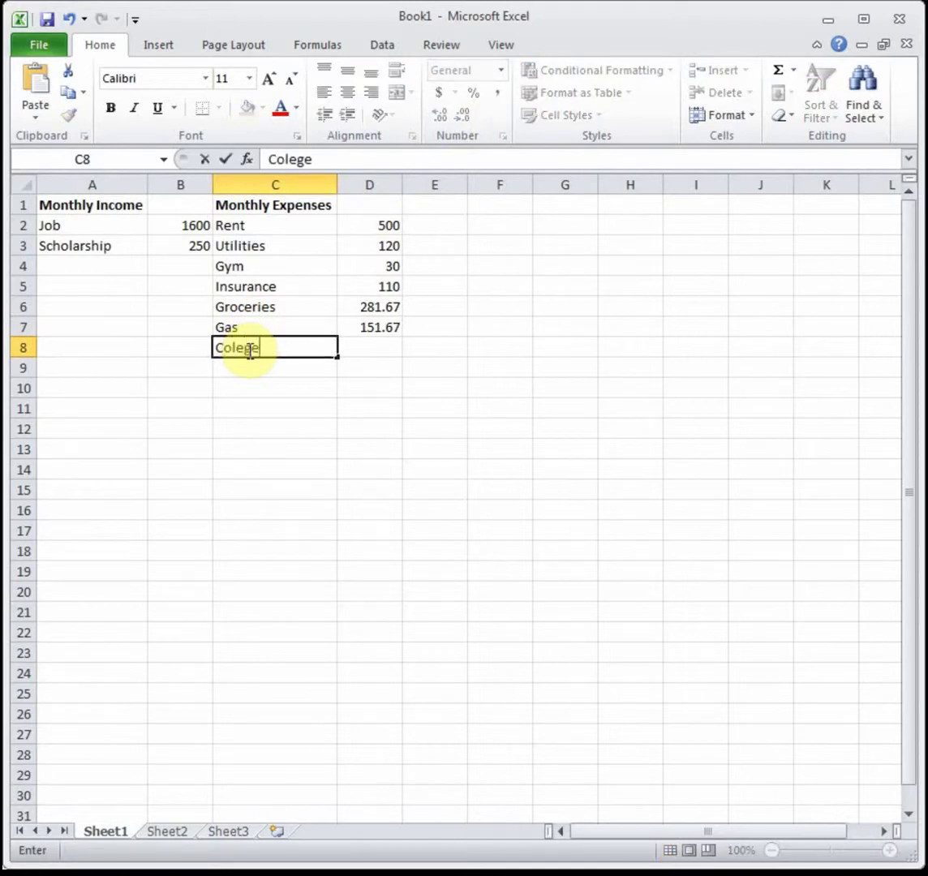
key(BackSpace)
key(BackSpace)
text(lege)
key(Tab)
text(=30)
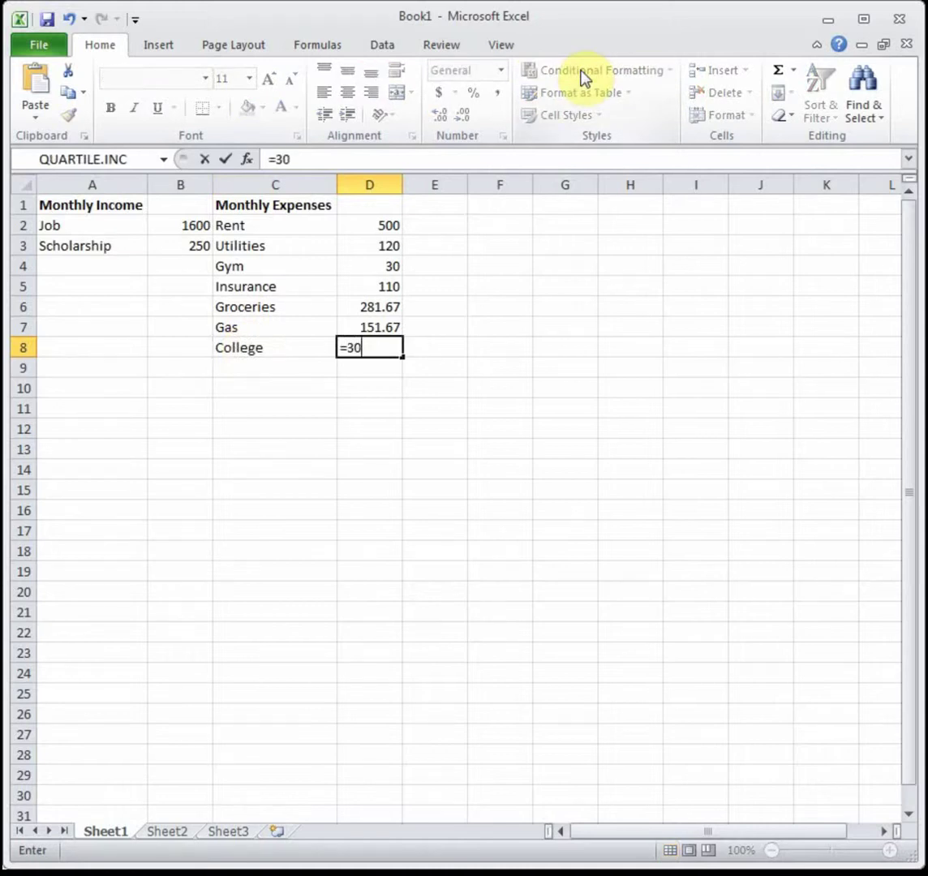
text(00/6)
key(Return)
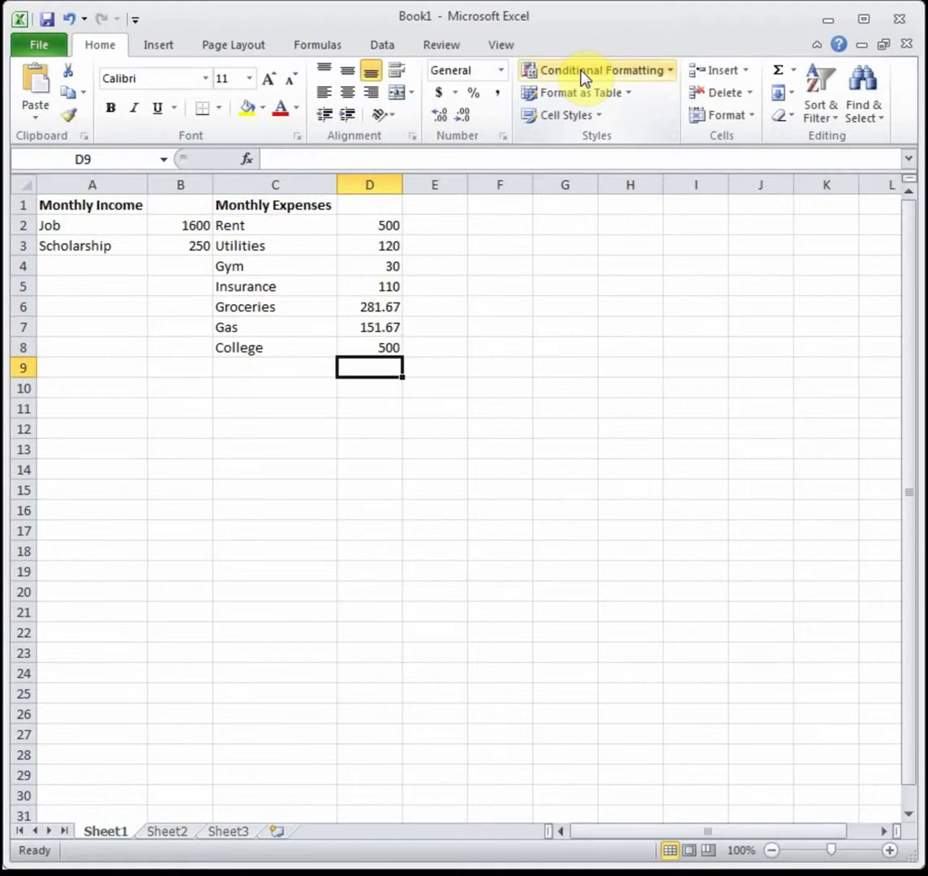
Add Vet with =75/12, showing 6.25
click(270, 370)
text(Vet)
key(Tab)
text(=75)
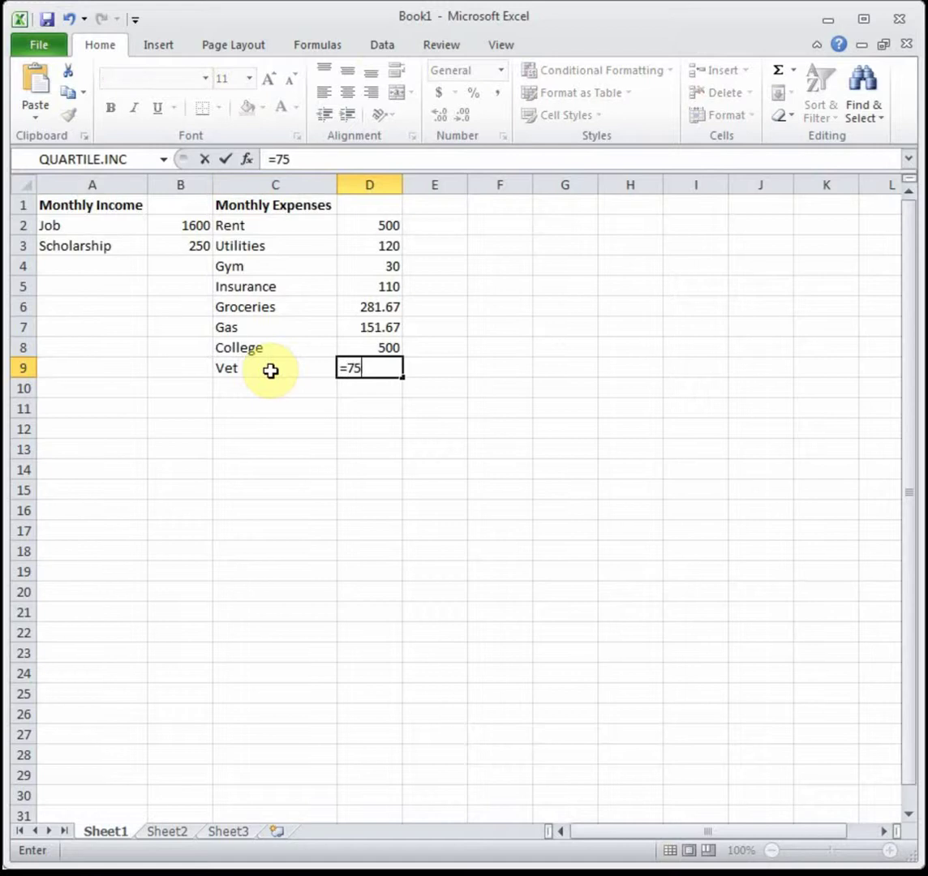
text(/12)
key(Return)
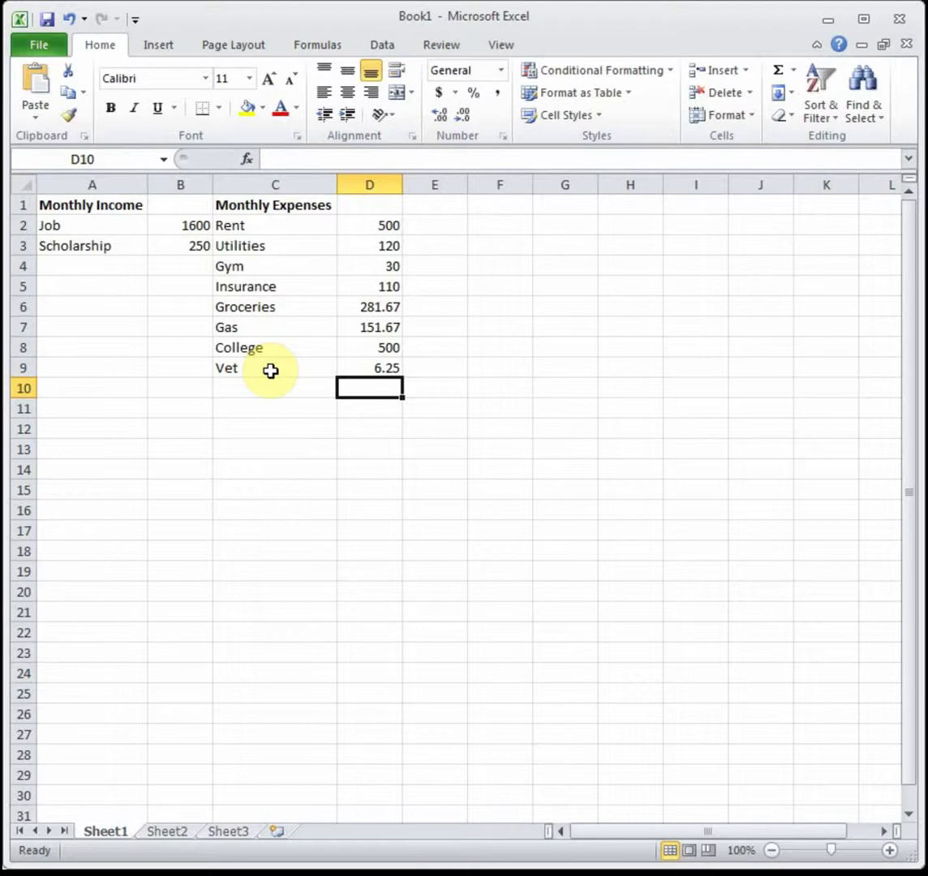
Bold row 10 and label A10 'Totals:'
click(66, 387)
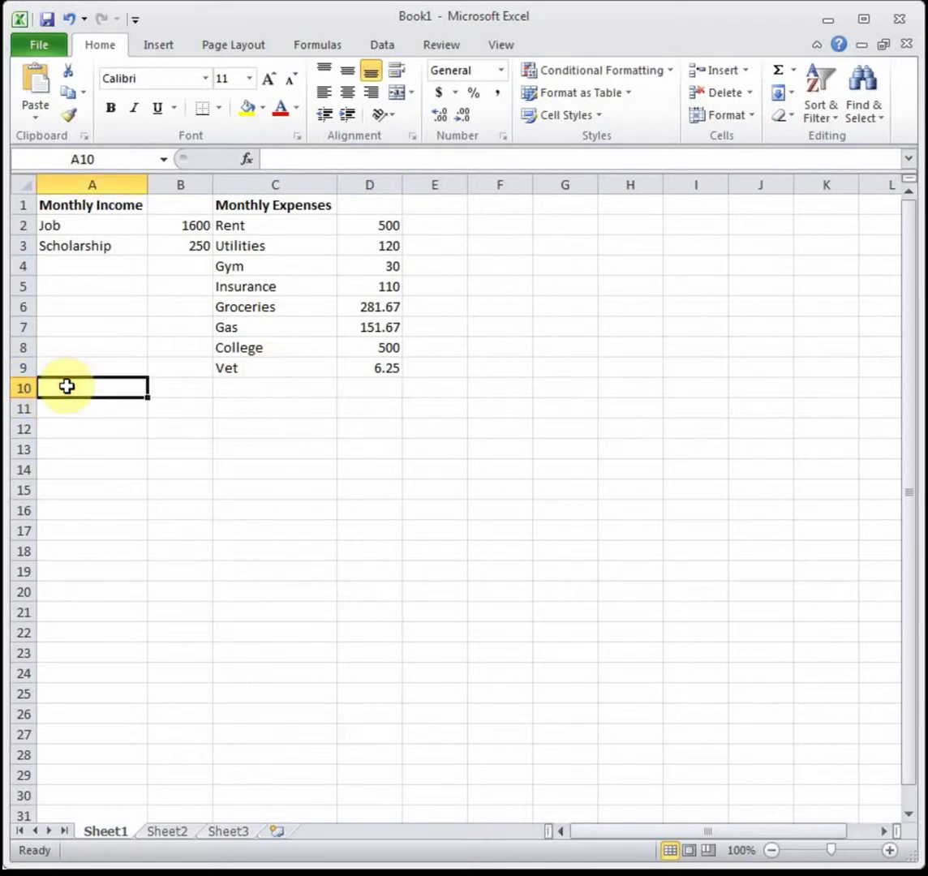
click(24, 388)
key(ctrl+b)
click(52, 387)
text(Totals)
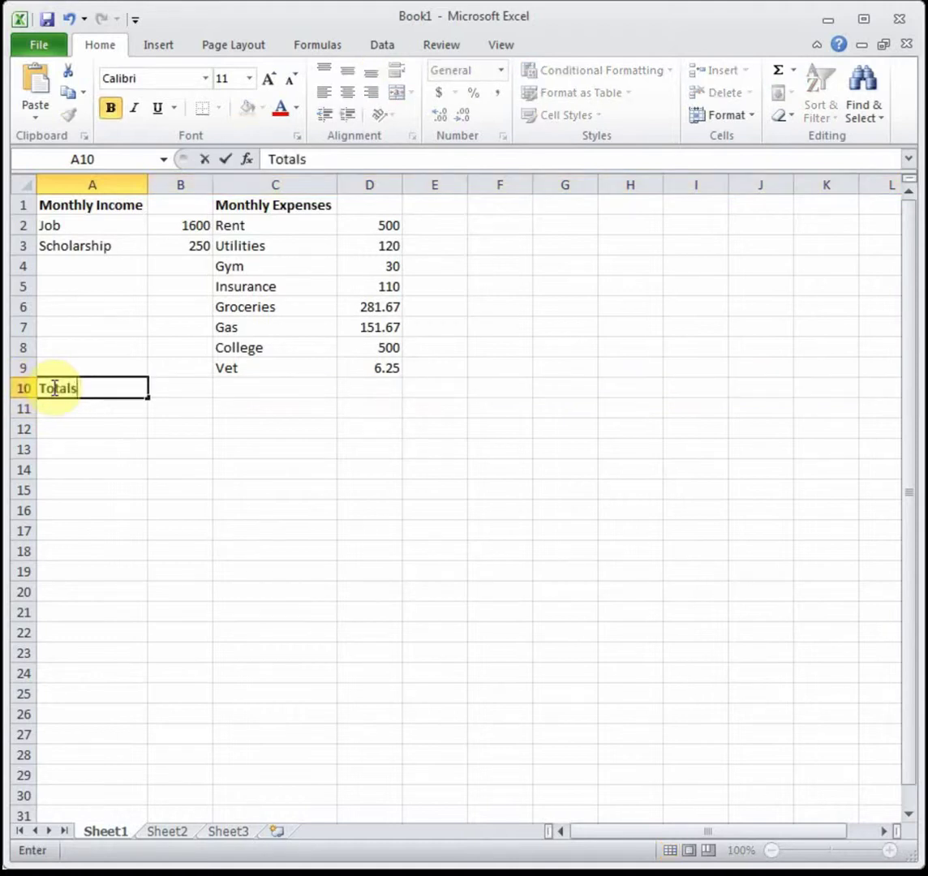
text(:)
Sum the income amounts B2:B3 in B10 for a total of 1850
click(160, 384)
text(=sum()
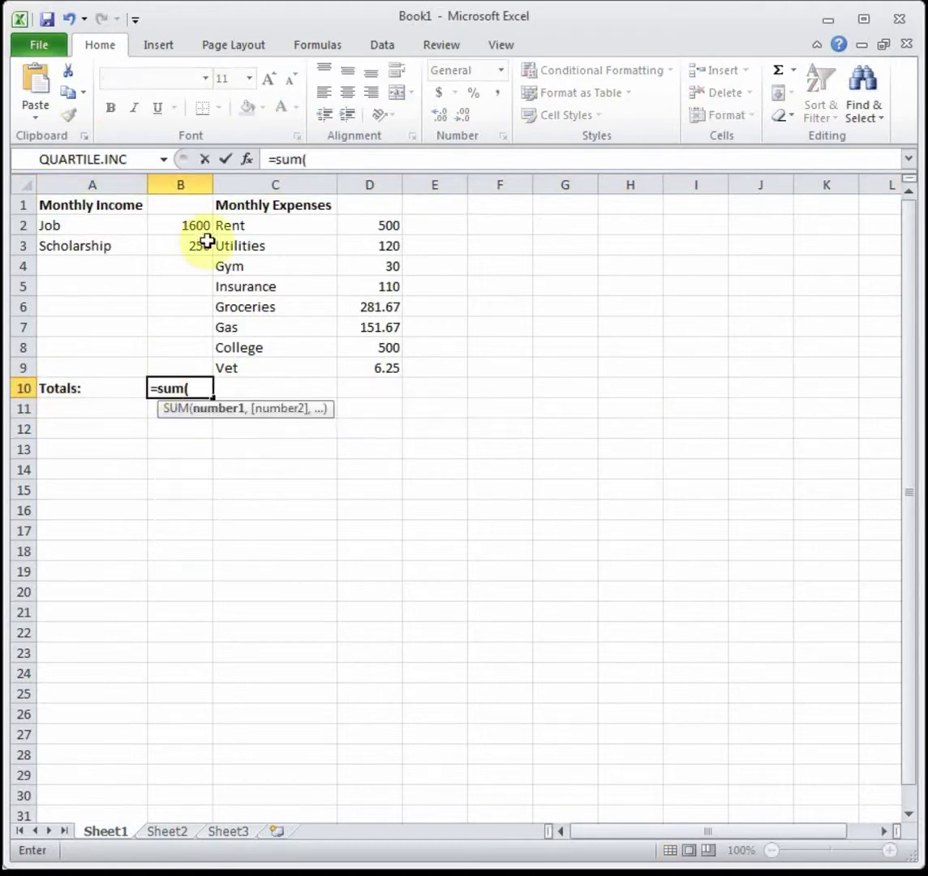
drag(199, 230, 195, 240)
key(Return)
Attempt the expense total, then undo the stray entry that overwrote Rent's 500
click(369, 388)
text(sum()
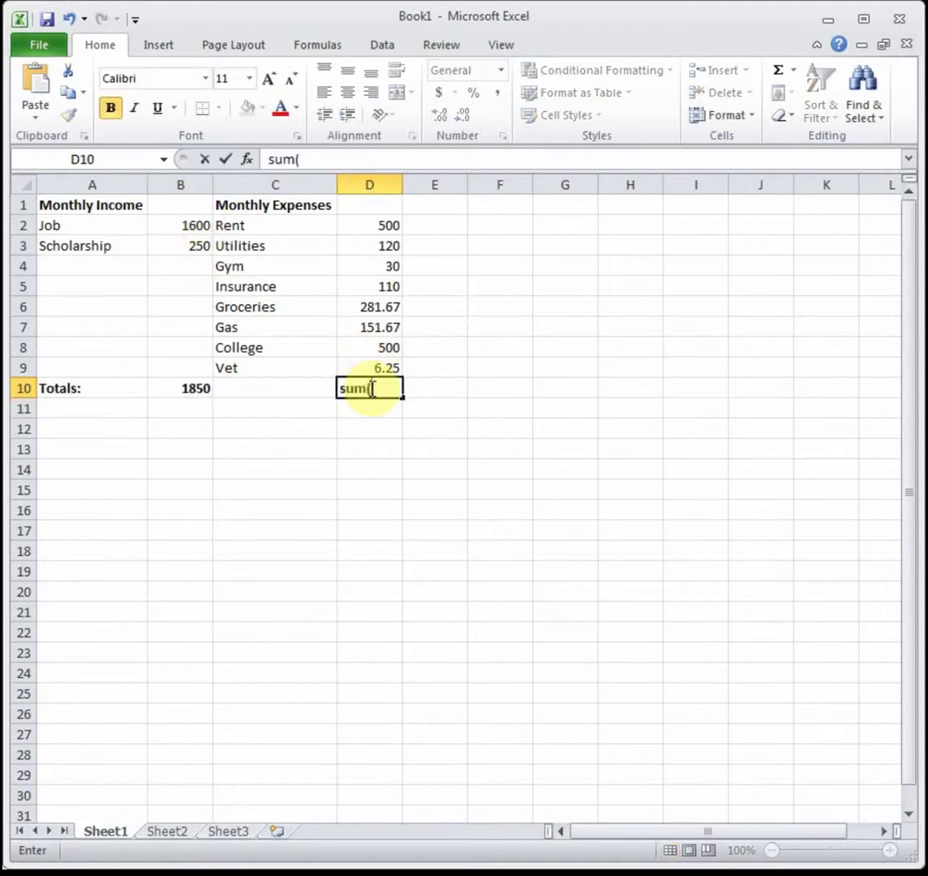
drag(383, 225, 385, 358)
text())
key(Return)
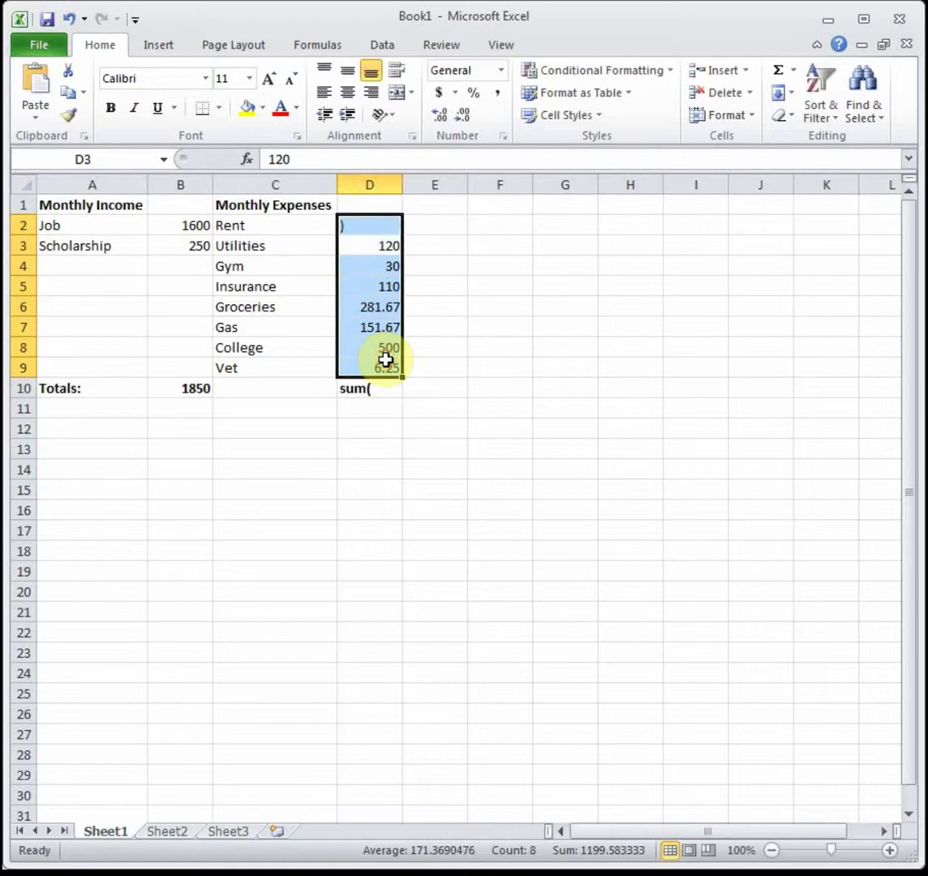
click(385, 390)
click(69, 20)
Enter =SUM(D2:D9) in D10 for an expense total of 1699.583
click(352, 385)
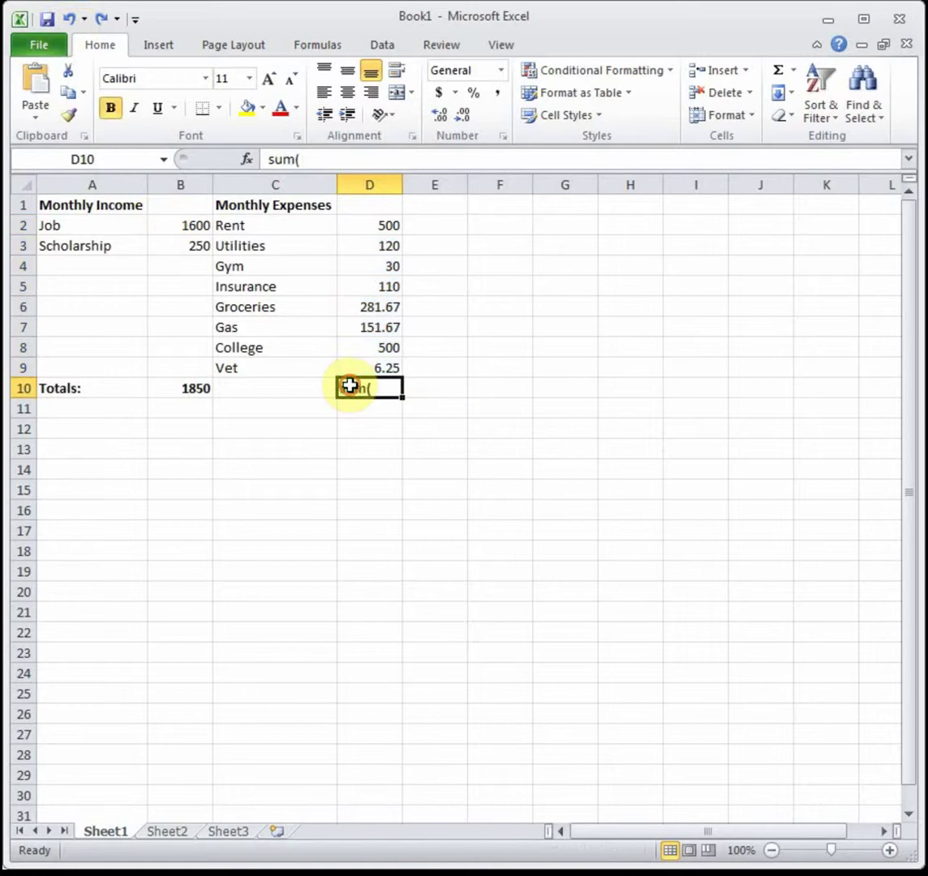
click(265, 159)
text(=)
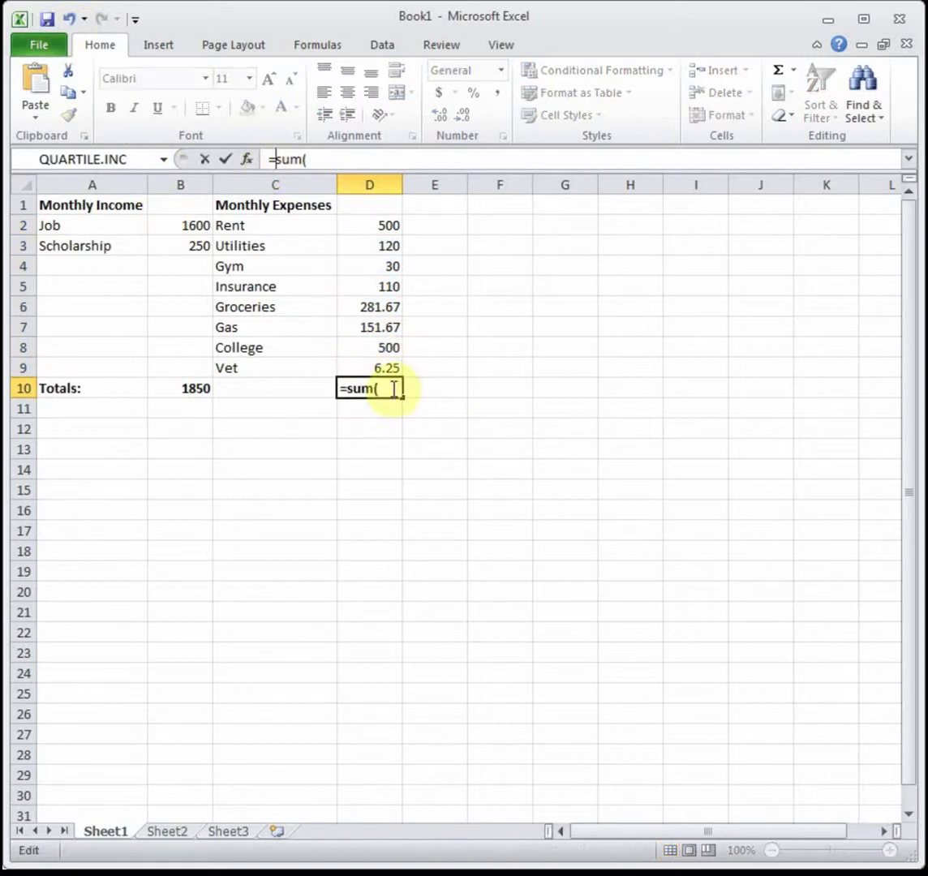
click(387, 385)
drag(359, 228, 360, 363)
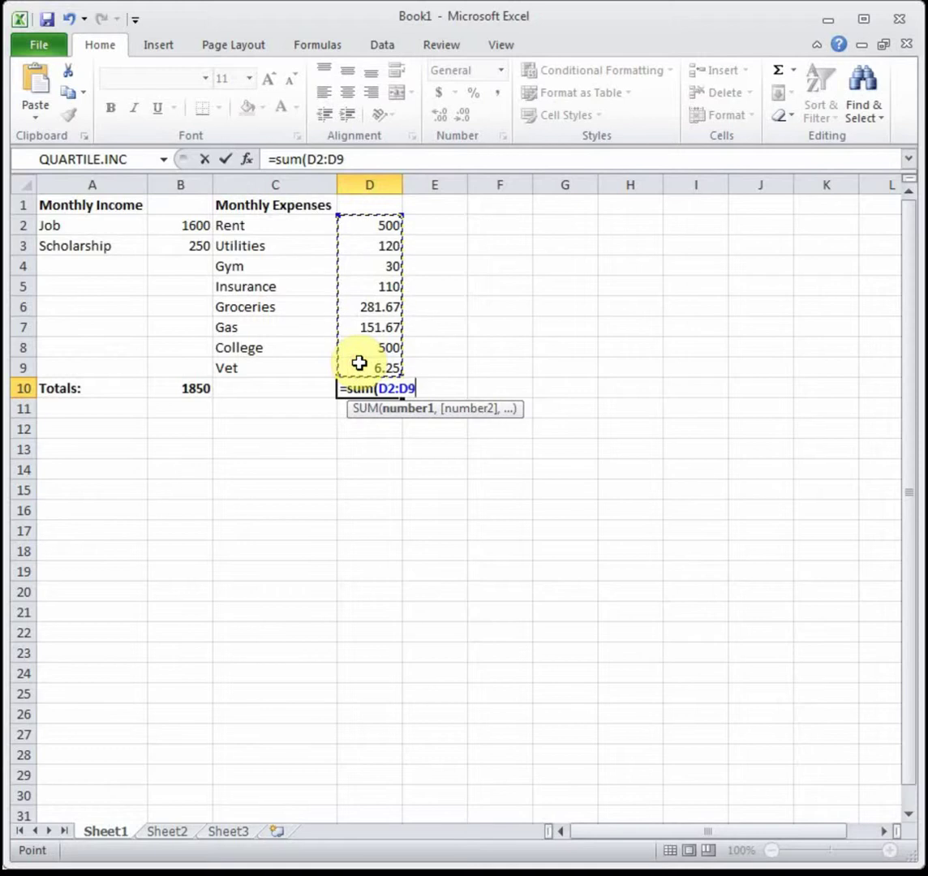
key(Return)
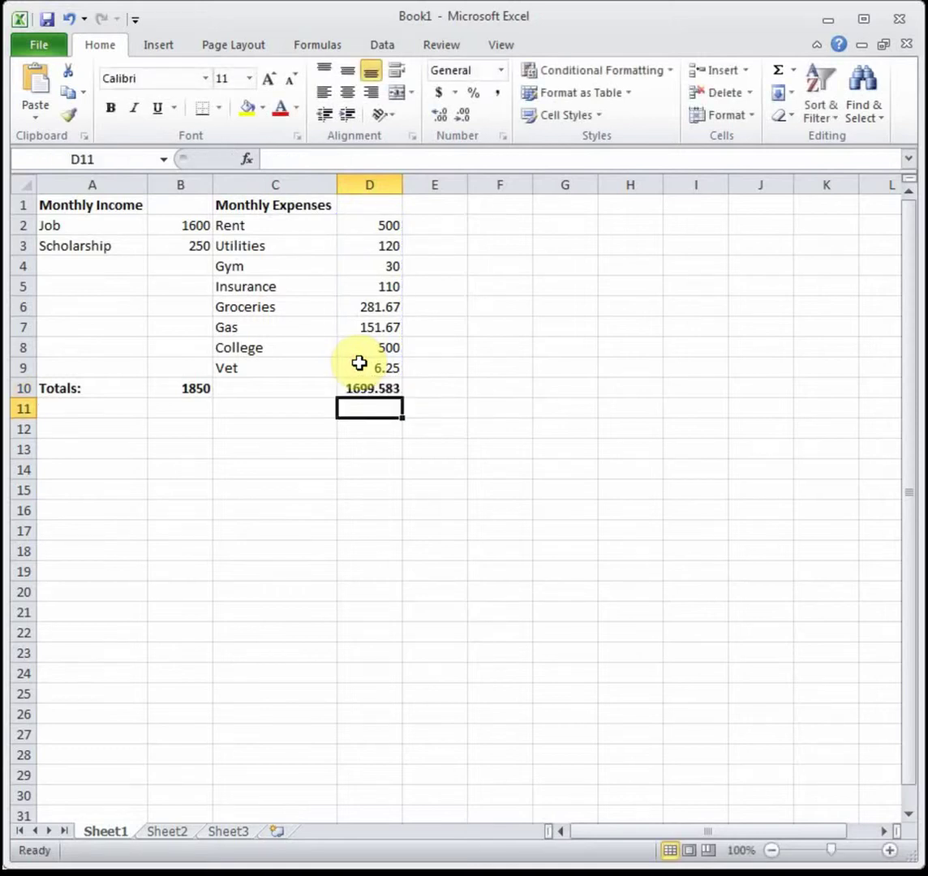
Round the expense total to 1699.58 and label A11 'CASH FLOW'
click(373, 386)
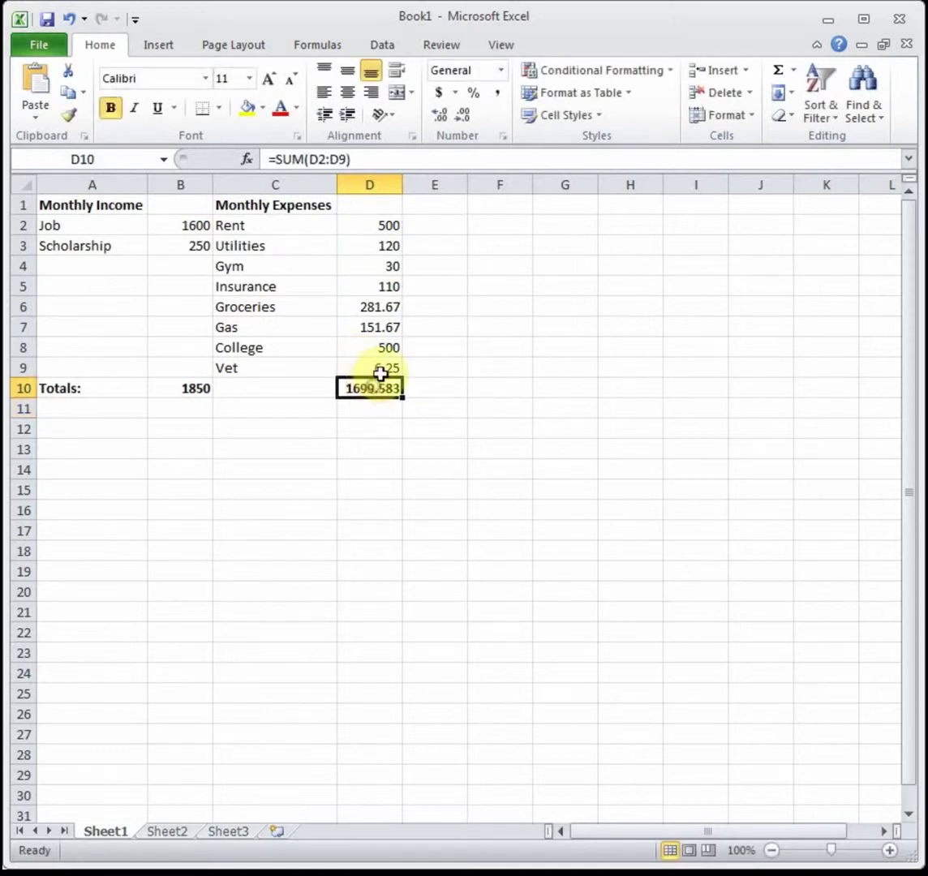
click(462, 121)
click(72, 403)
text(CASH FLOW)
key(Return)
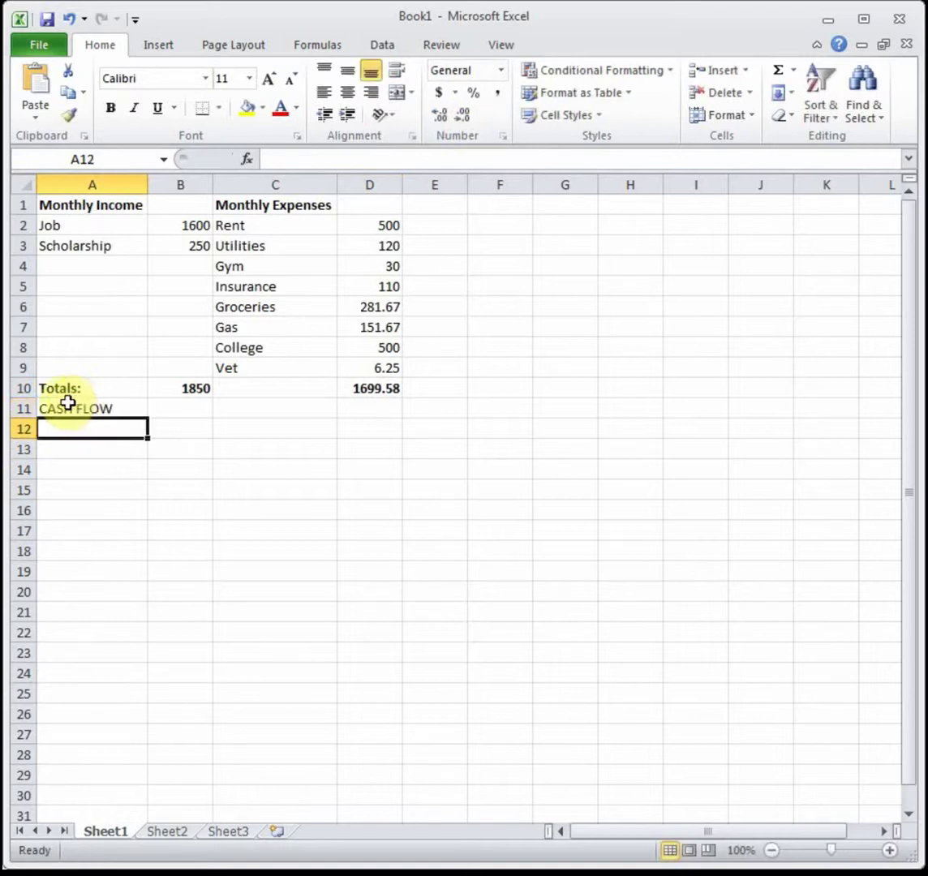
Bold row 11 and enter =B10-D10 in D11, giving a cash flow of 150.42
click(20, 408)
key(ctrl+b)
click(243, 413)
click(341, 411)
text(=)
click(203, 386)
text(-)
click(359, 388)
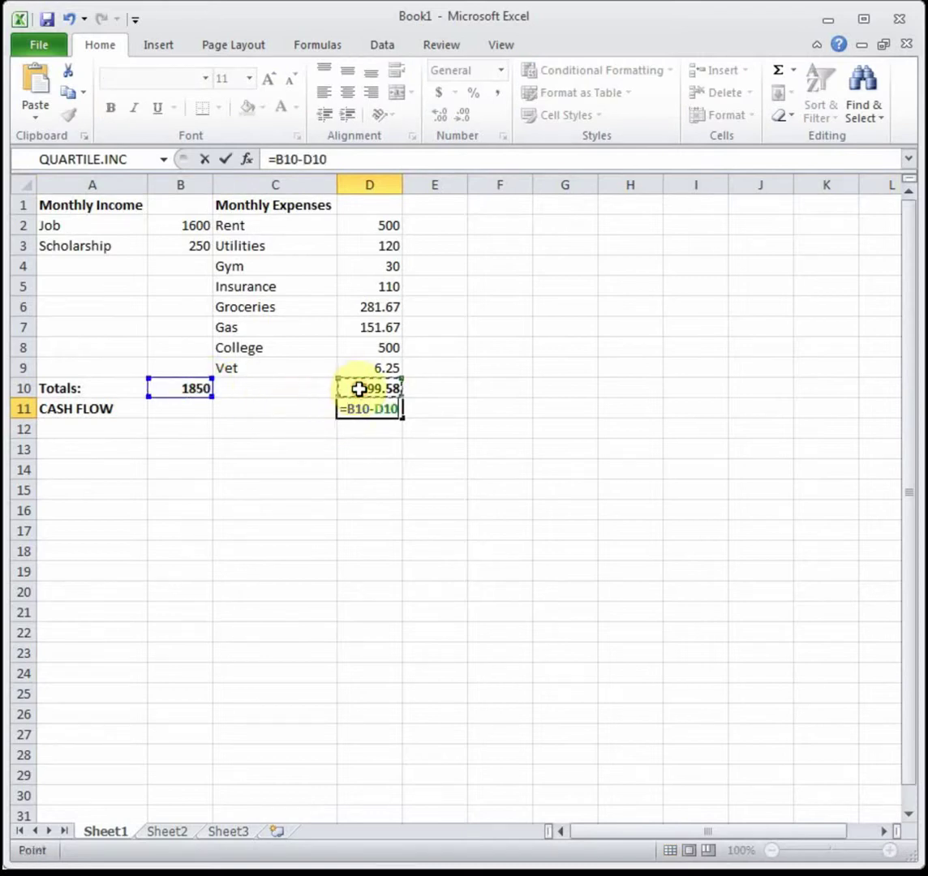
key(Return)
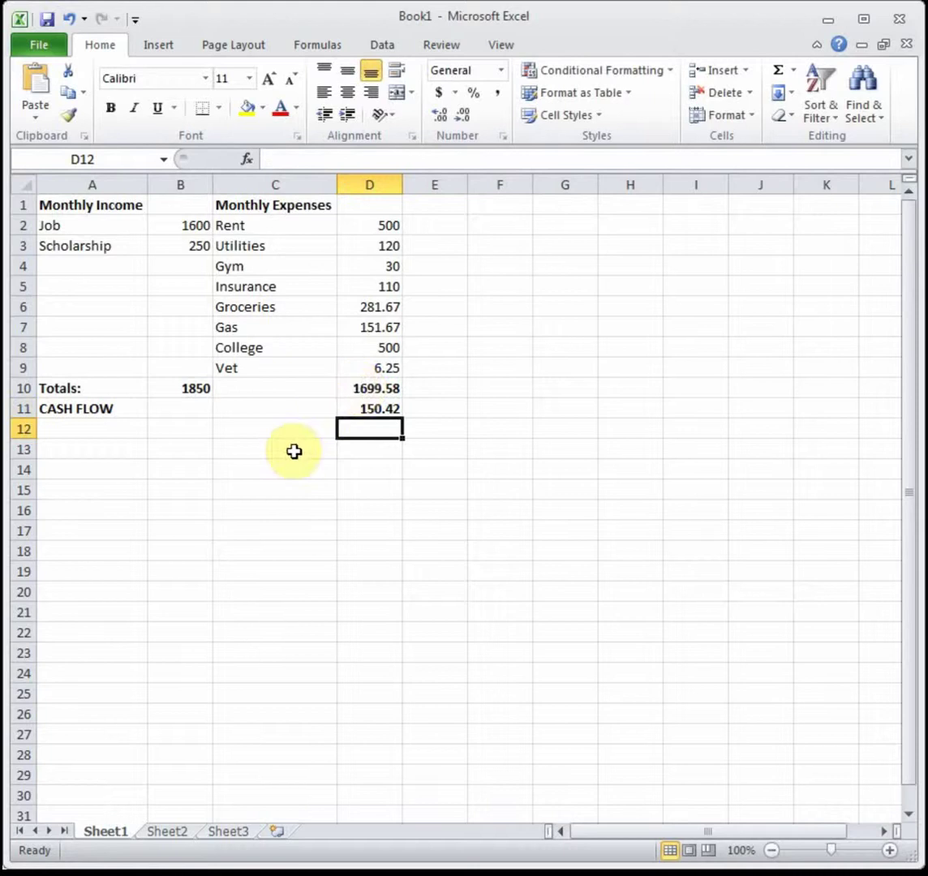